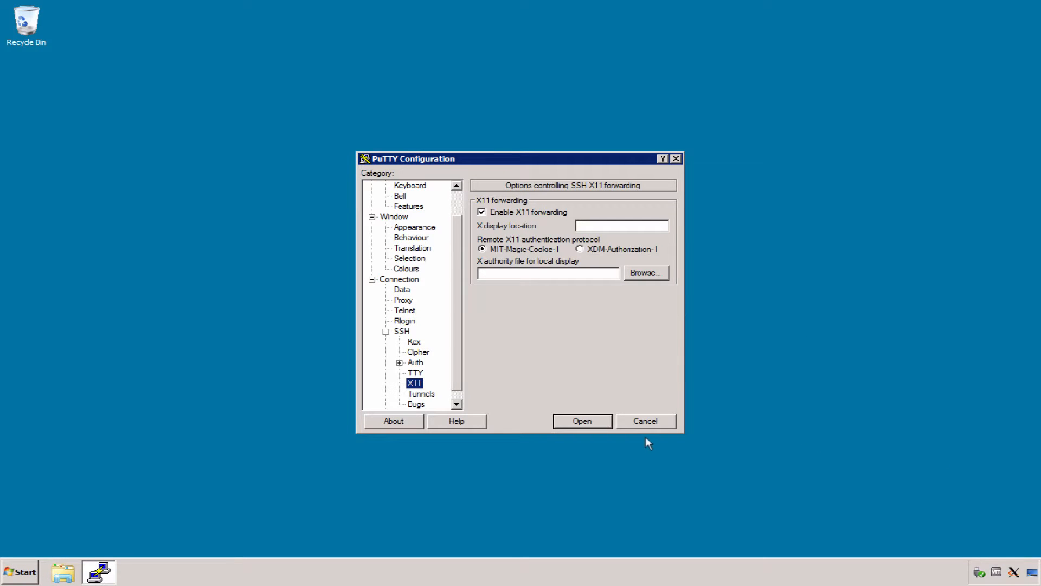
Return to the session settings and open the SSH connection to the server with X11 forwarding enabled
click(414, 129)
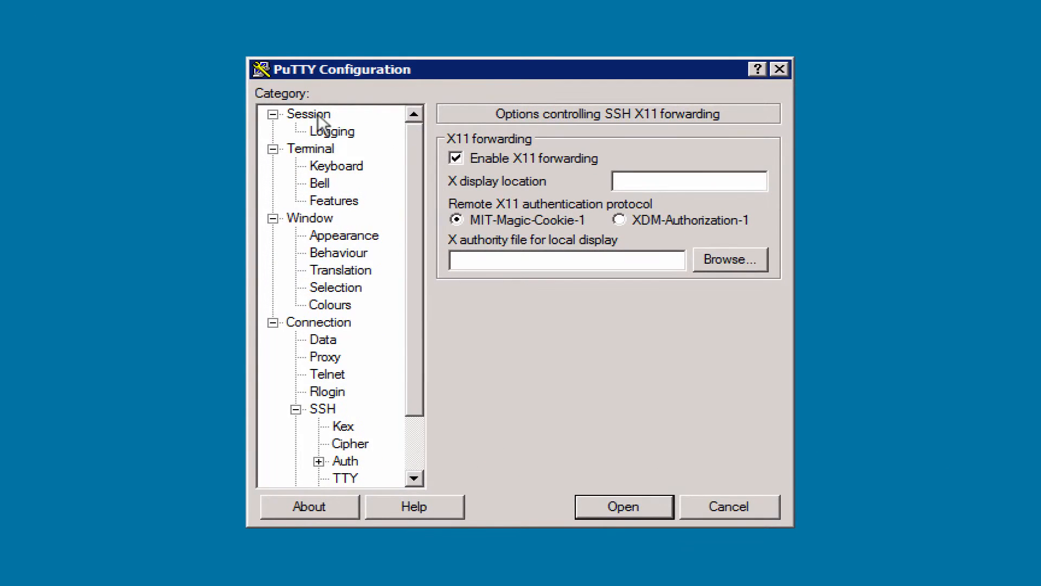
click(320, 117)
click(624, 506)
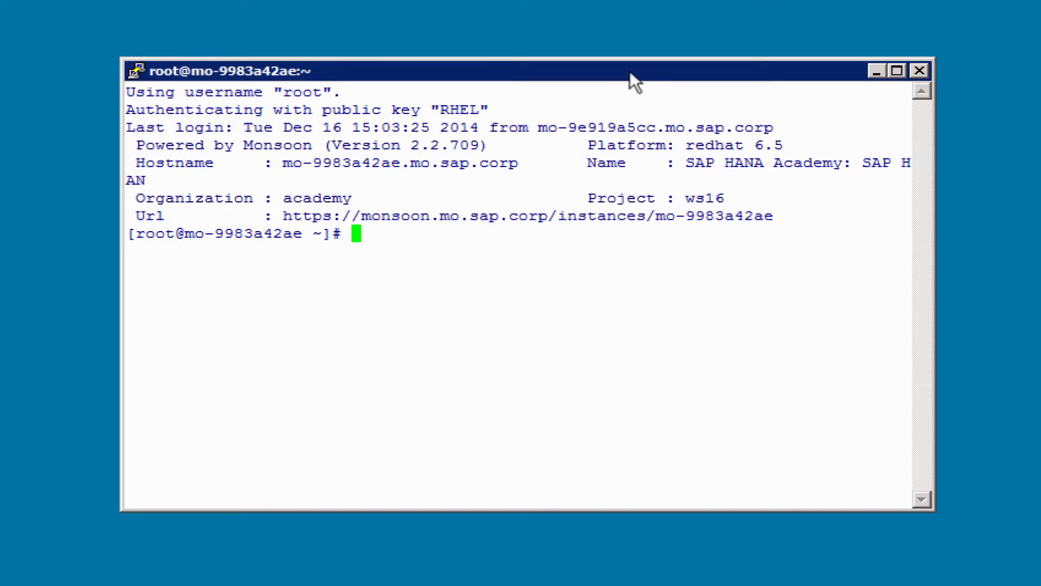
Change to the /DVD directory and list its contents
text(cd /DVD)
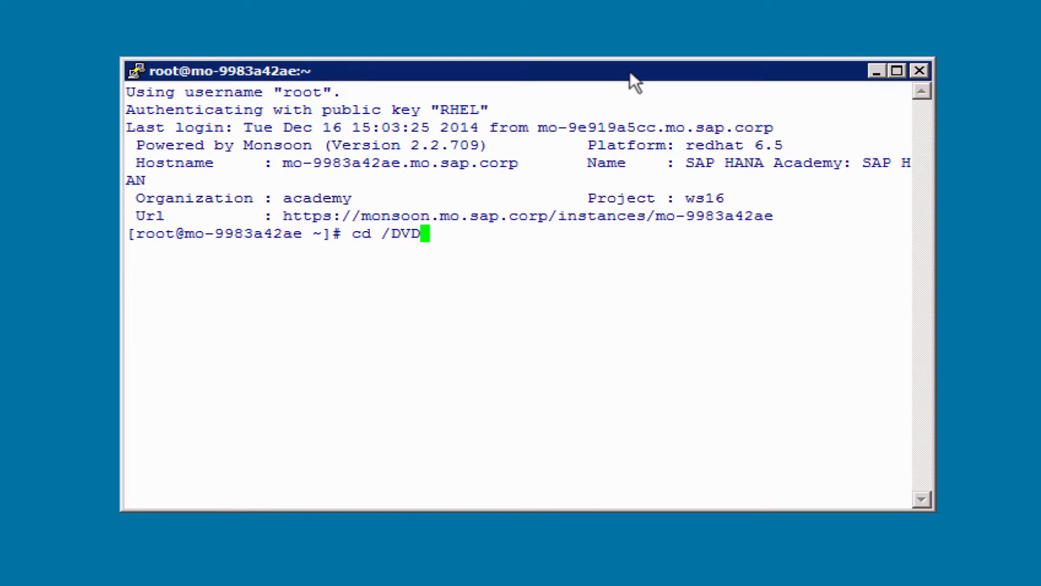
key(Return)
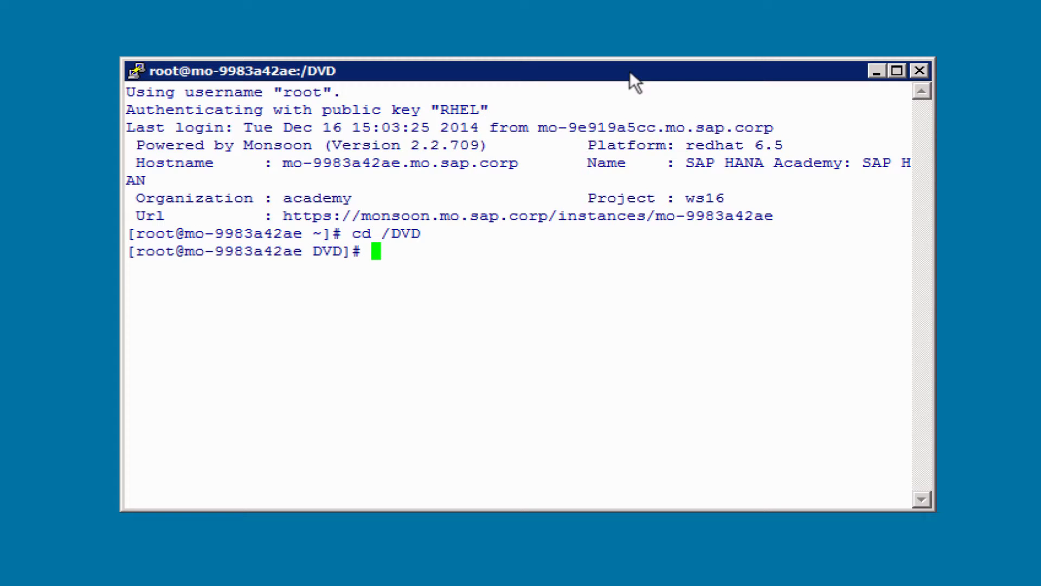
text(ls)
key(Return)
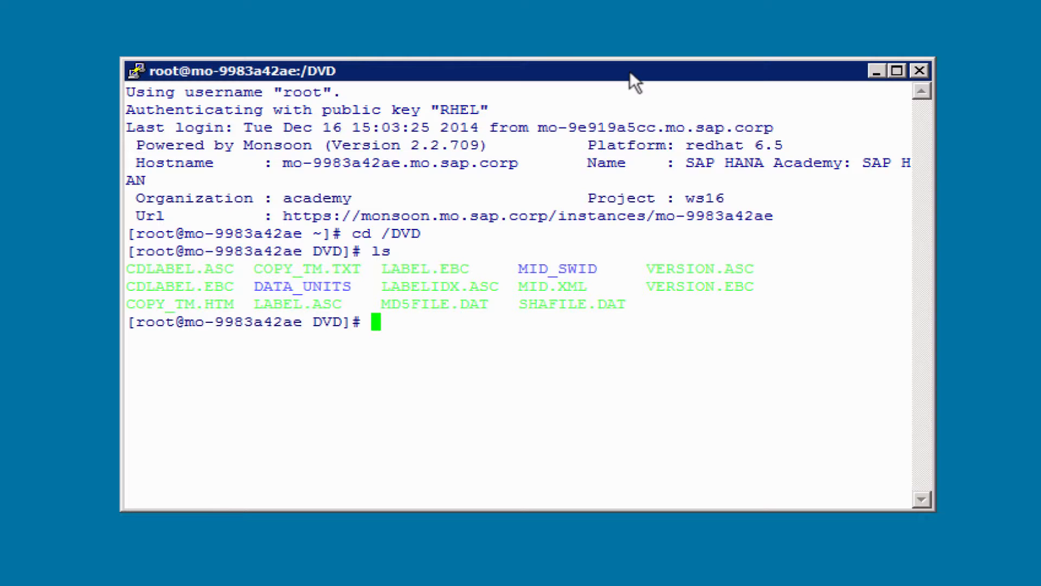
Change to the DATA_UNITS directory and show a detailed listing of its contents in a repositioned terminal window
text(cd D)
key(Tab)
key(Return)
text(ll)
key(Return)
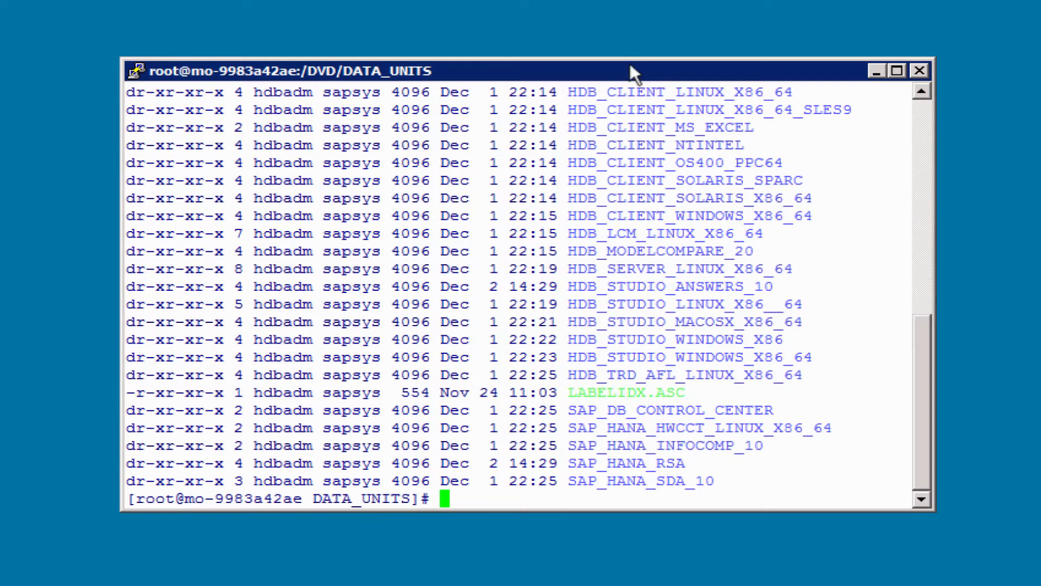
drag(627, 58, 622, 0)
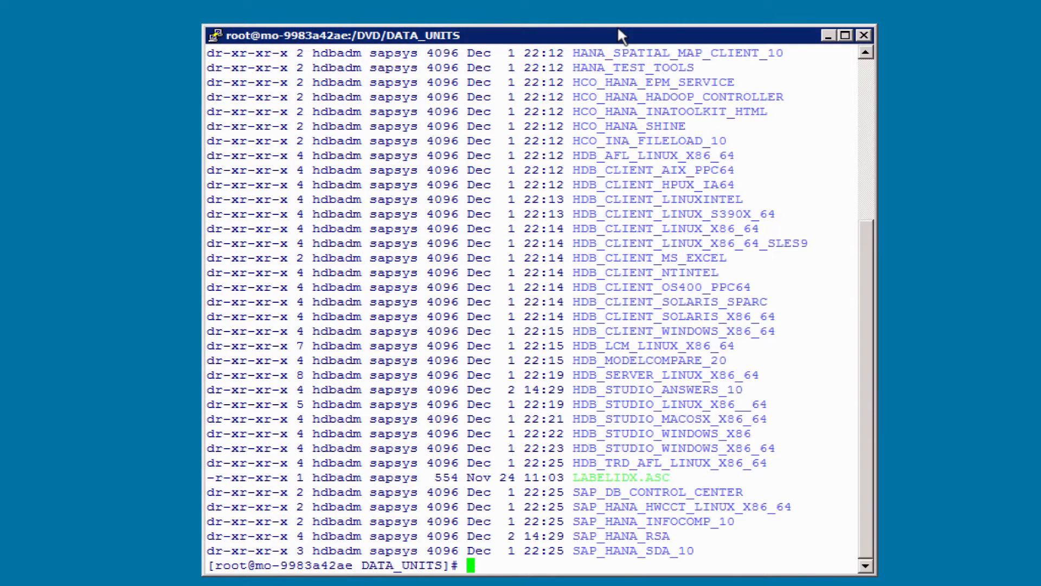
Change to the HDB_SERVER_LINUX_X86_64 directory and show a detailed listing of its contents
text(cd)
drag(566, 374, 761, 374)
right_click(761, 374)
key(Return)
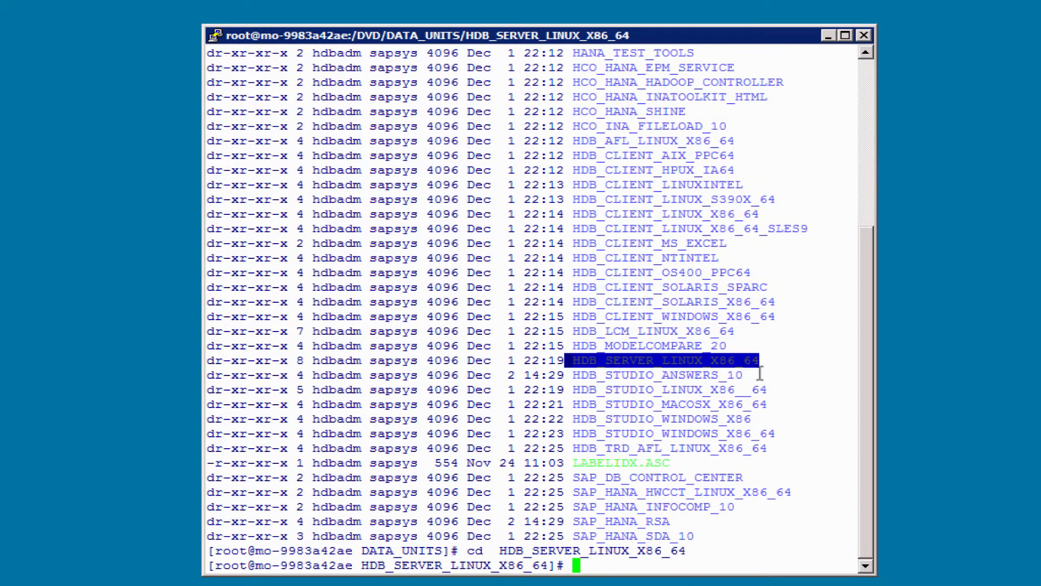
text(ll)
key(Return)
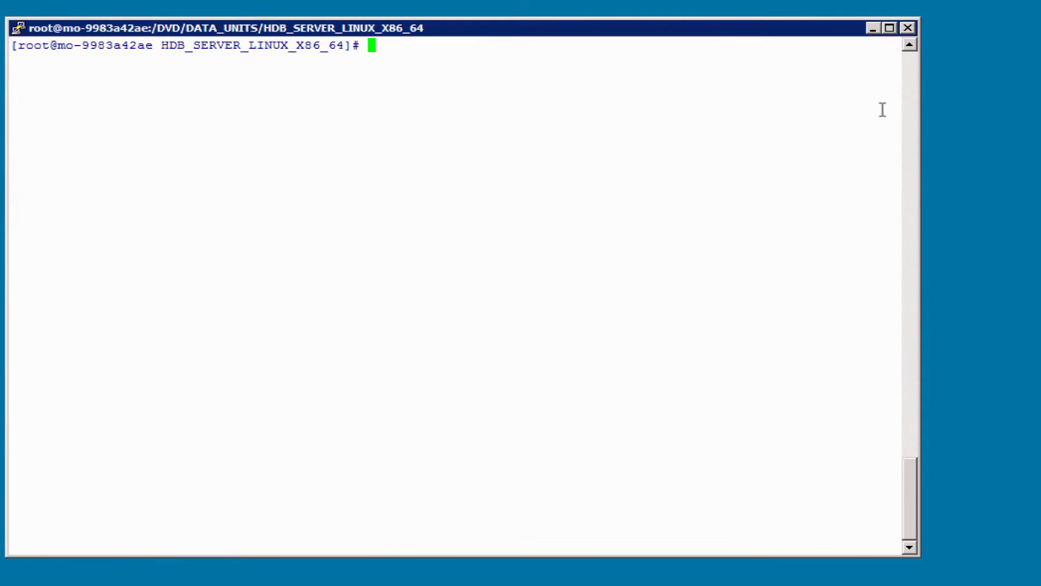
Run ./hdblcm in a widened terminal window, examine the detected components, and exit the installer without doing anything
drag(918, 109, 1030, 111)
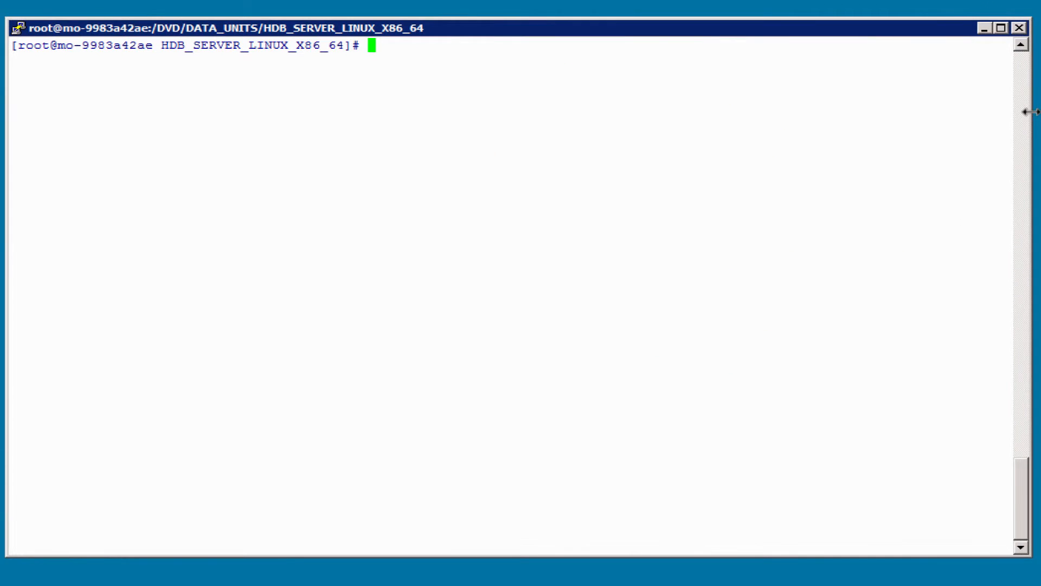
text(./hdblcm)
key(Return)
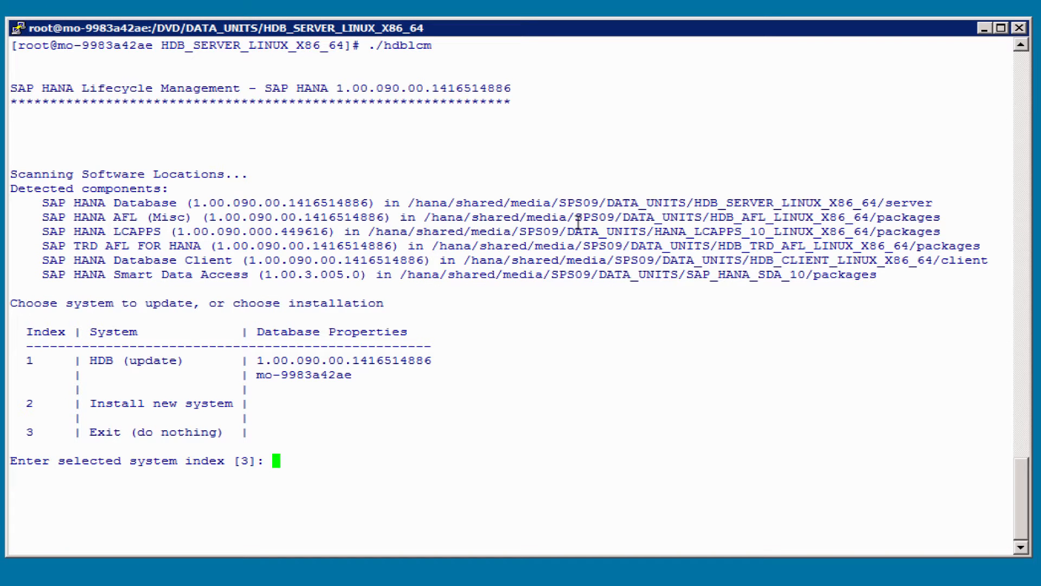
double_click(147, 202)
double_click(122, 217)
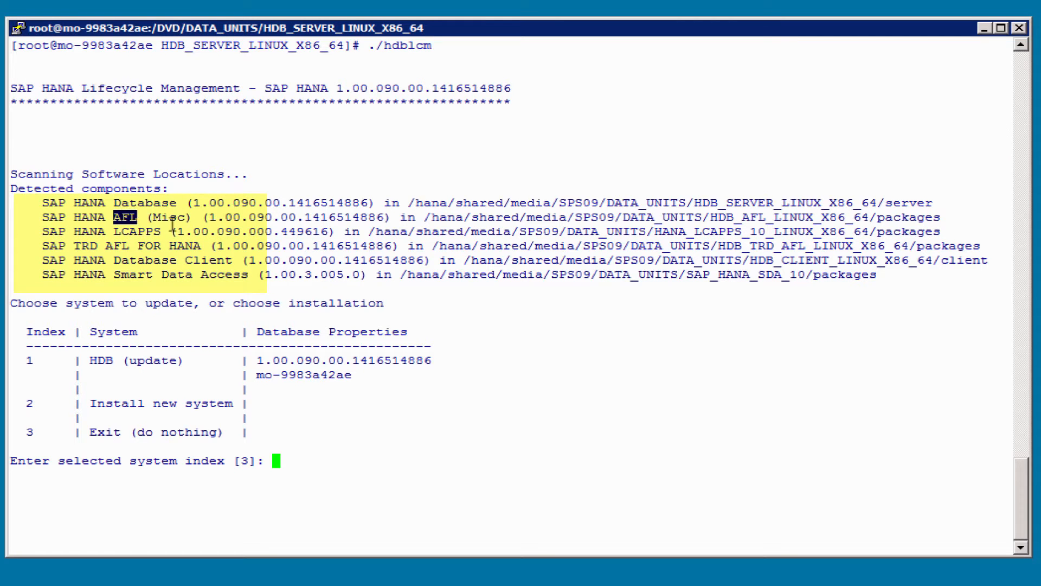
click(144, 231)
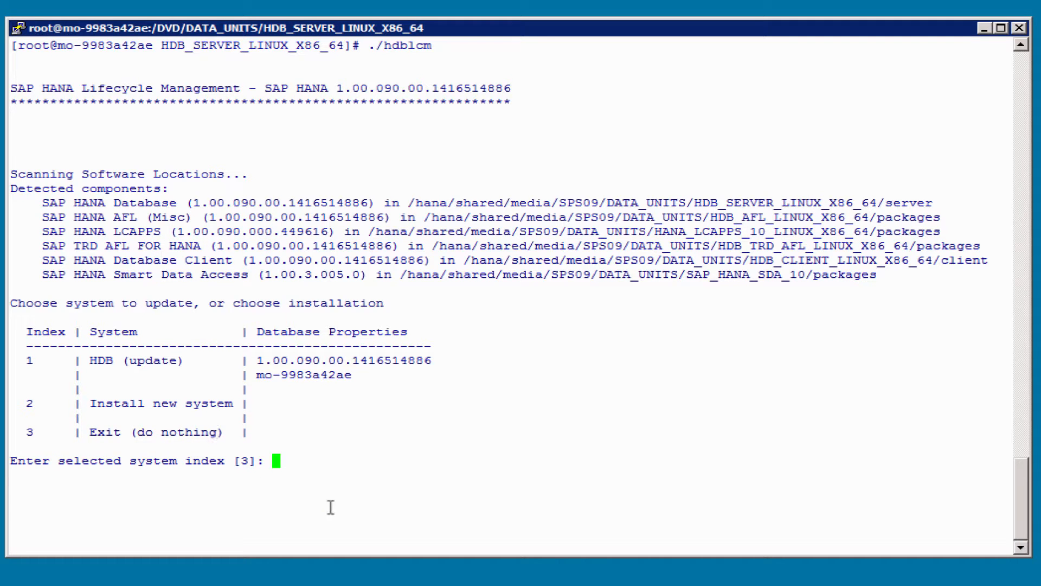
key(Return)
Run ./hdblcm --component_root=/DVD and examine the detected components and the system choices
text(./hdblcm --component_root=/DVD)
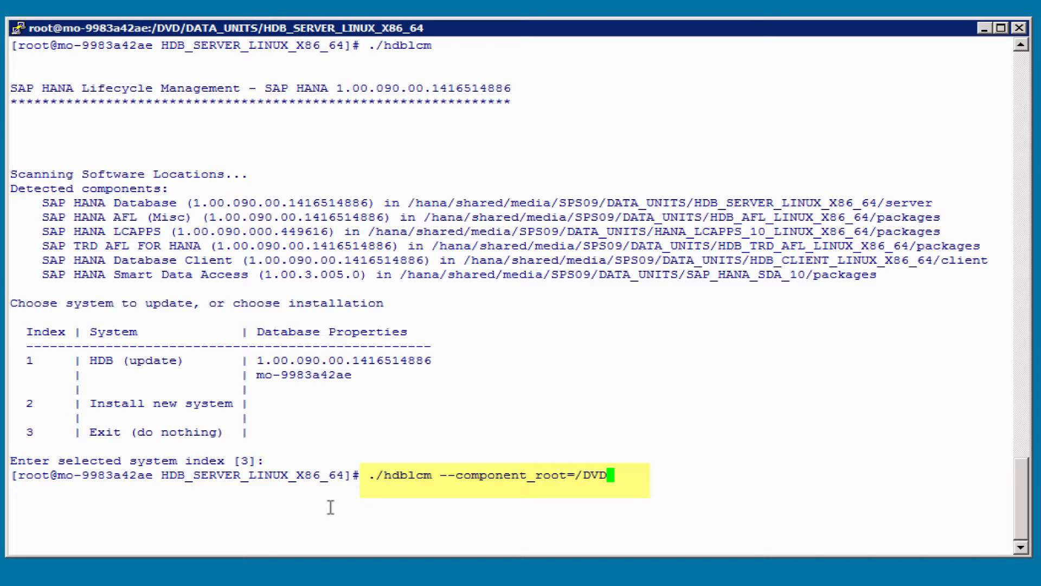
key(Return)
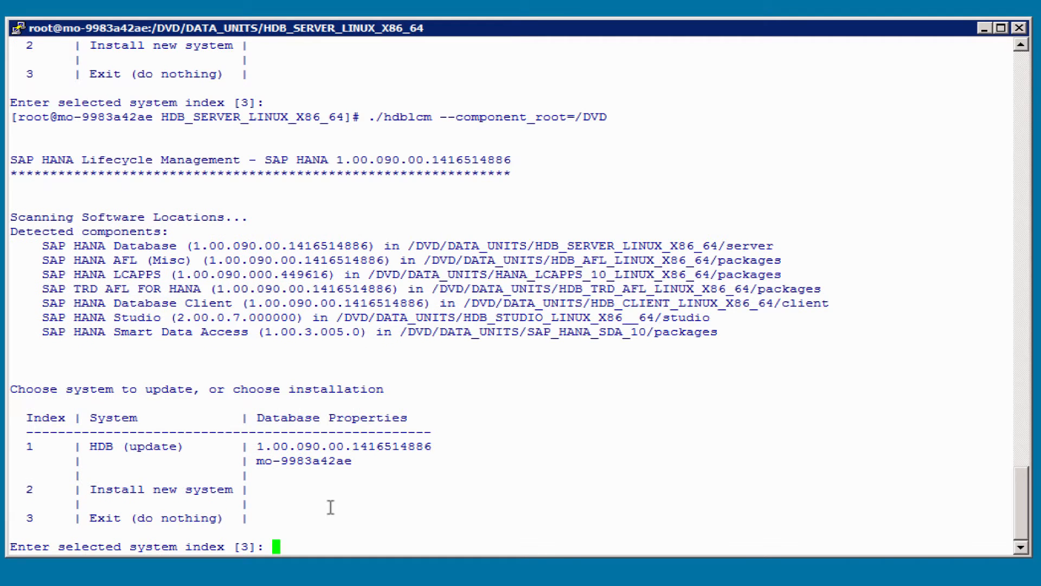
double_click(133, 319)
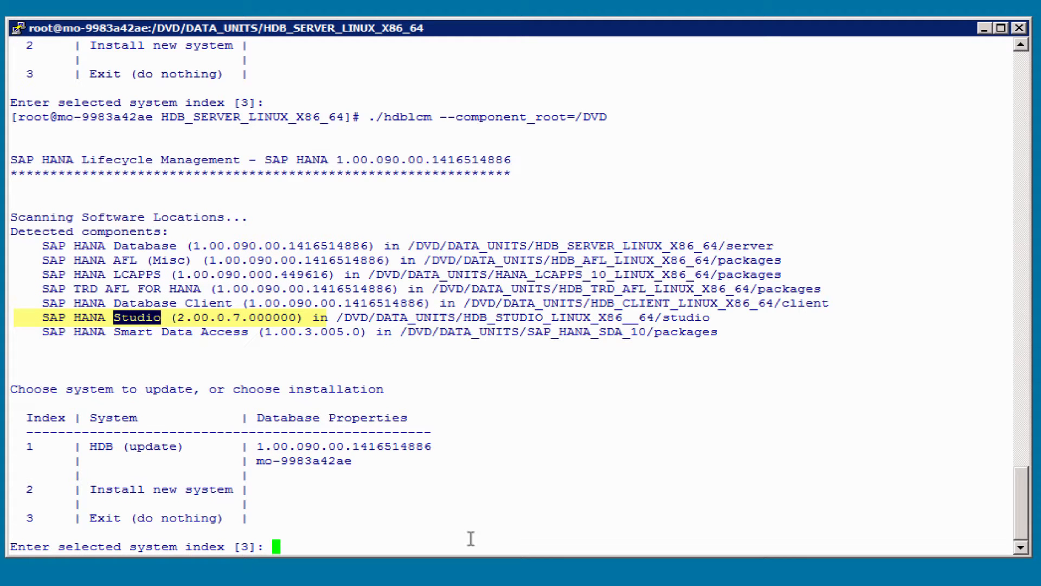
click(57, 389)
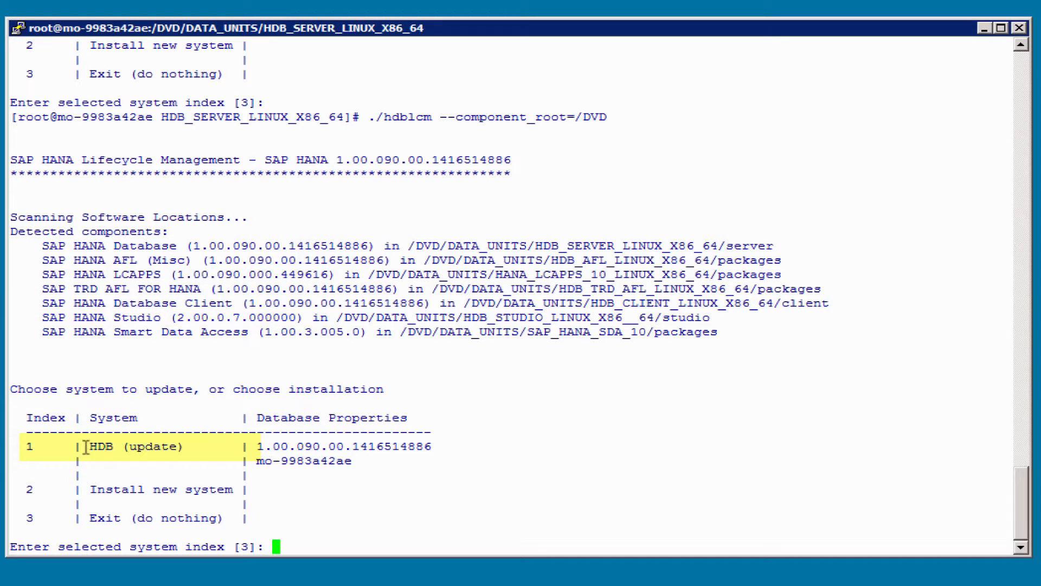
drag(83, 446, 190, 446)
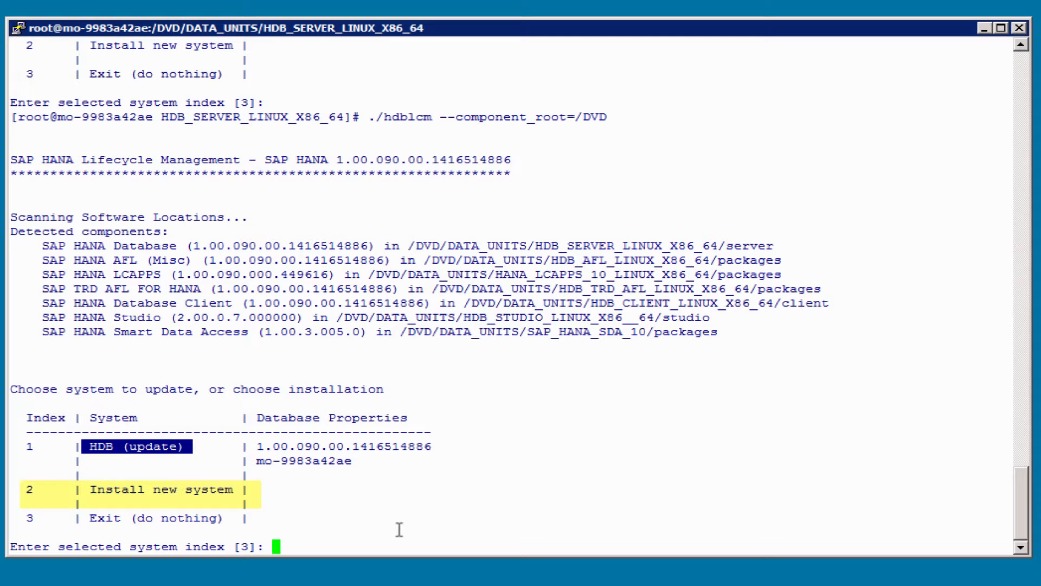
Choose to install a new system (index 2) with the server, client and studio components (1,3,7)
text(2)
key(Return)
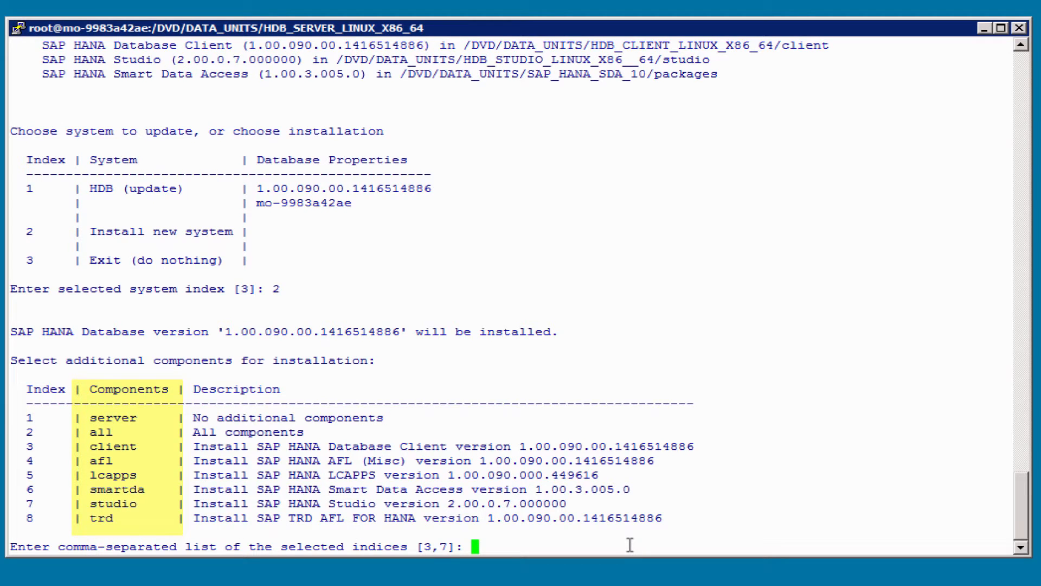
text(1,3,7)
key(Return)
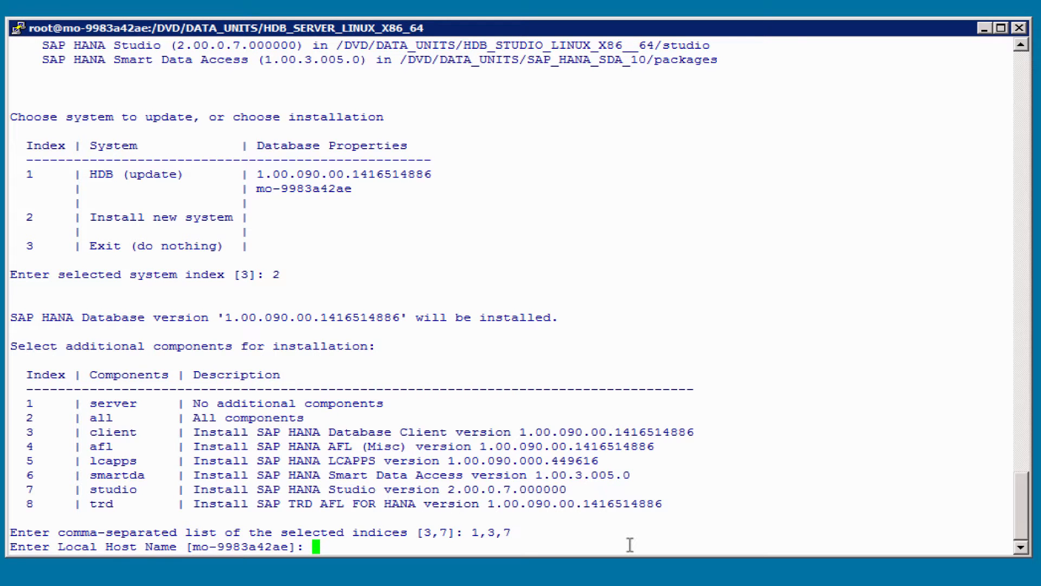
Accept the default local host name and the installation path /hana/shared, and set the SAP HANA system ID to TST
key(Return)
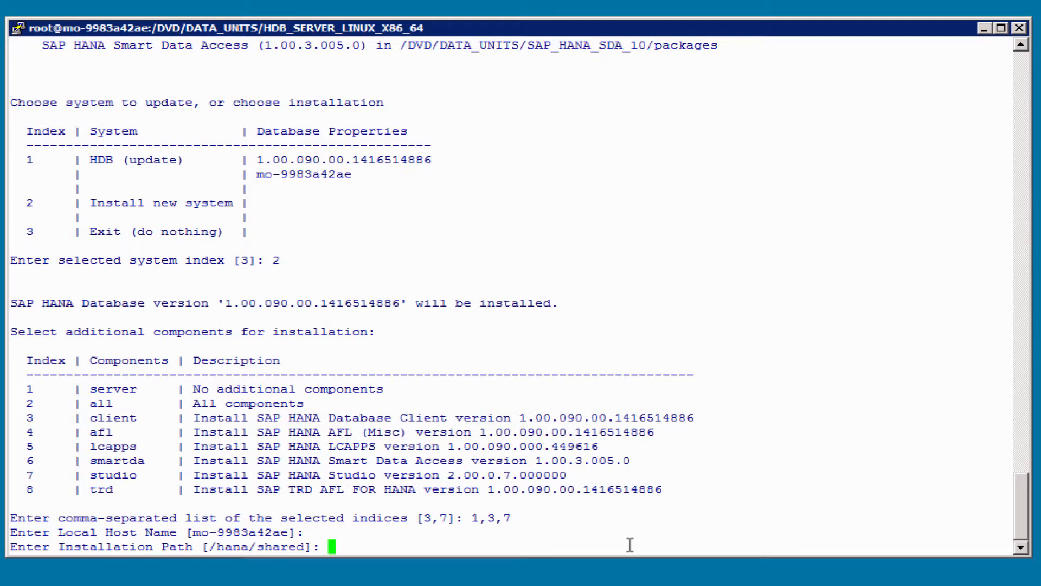
key(Return)
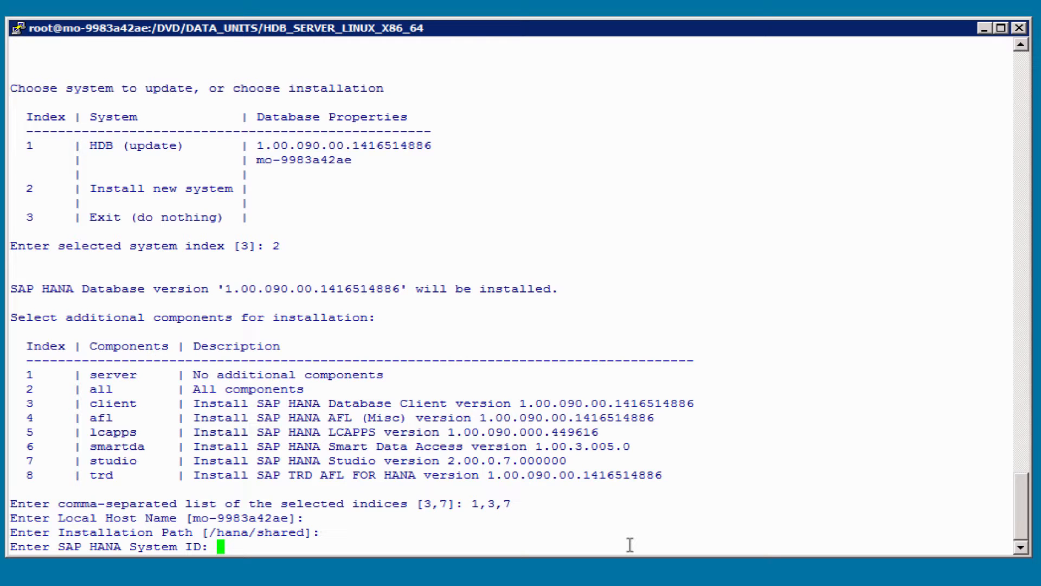
text(TST)
key(Return)
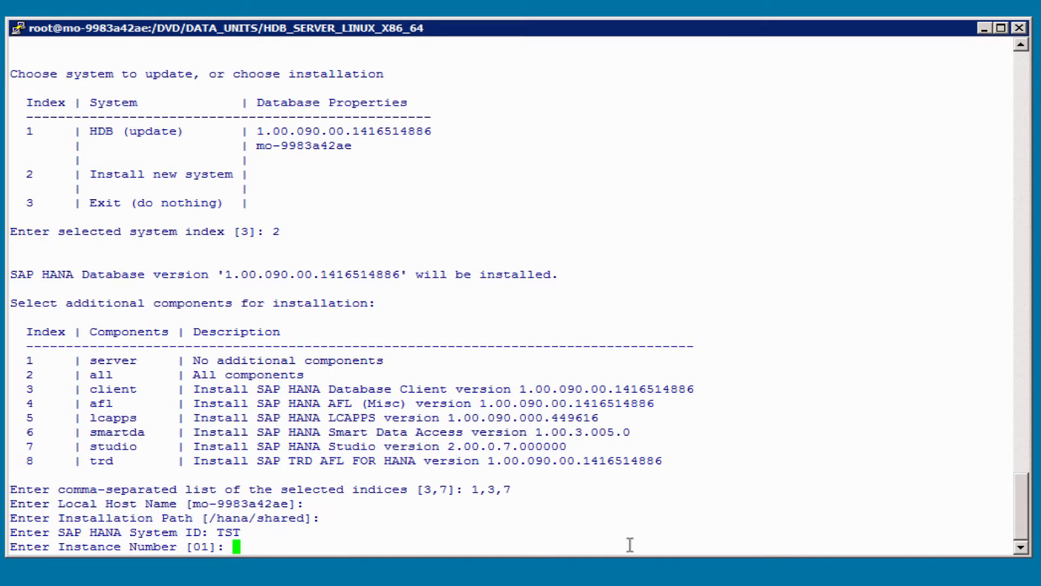
Accept the default instance number 01, the single_container database mode and the custom system usage
key(Return)
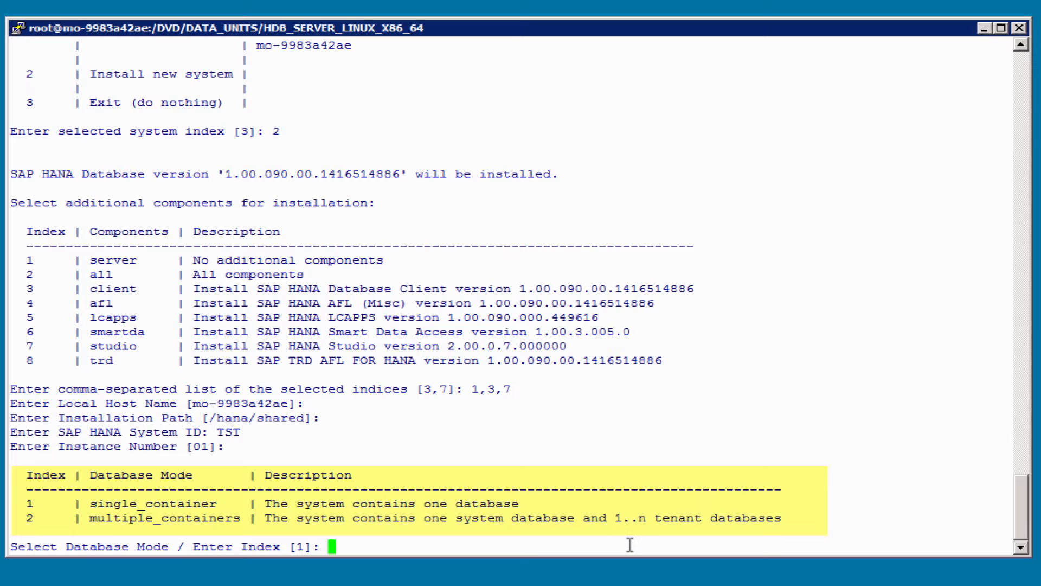
key(Return)
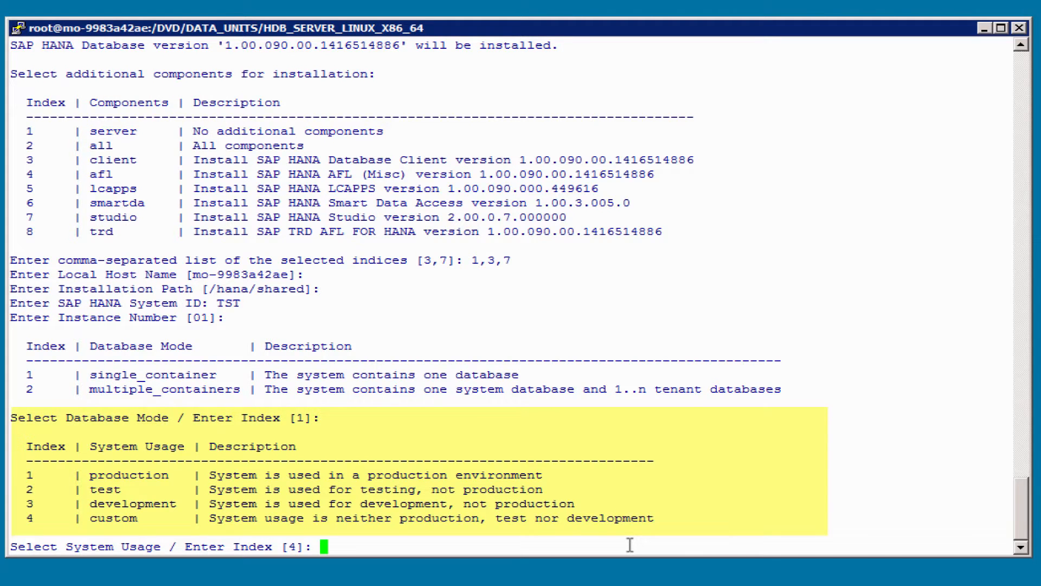
key(Return)
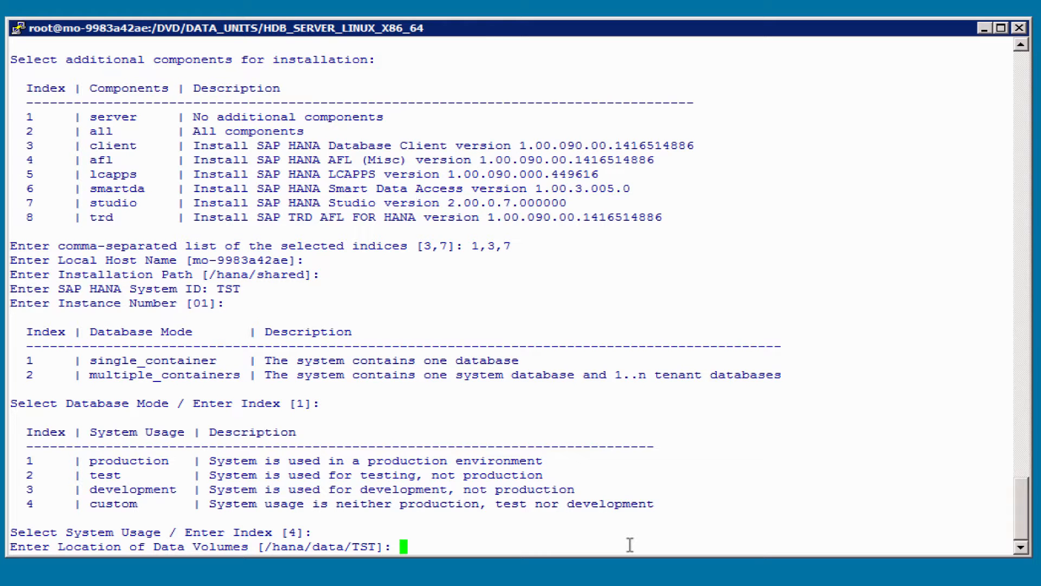
Accept the default data and log volume locations for TST, unrestricted memory allocation and the default certificate host name
key(Return)
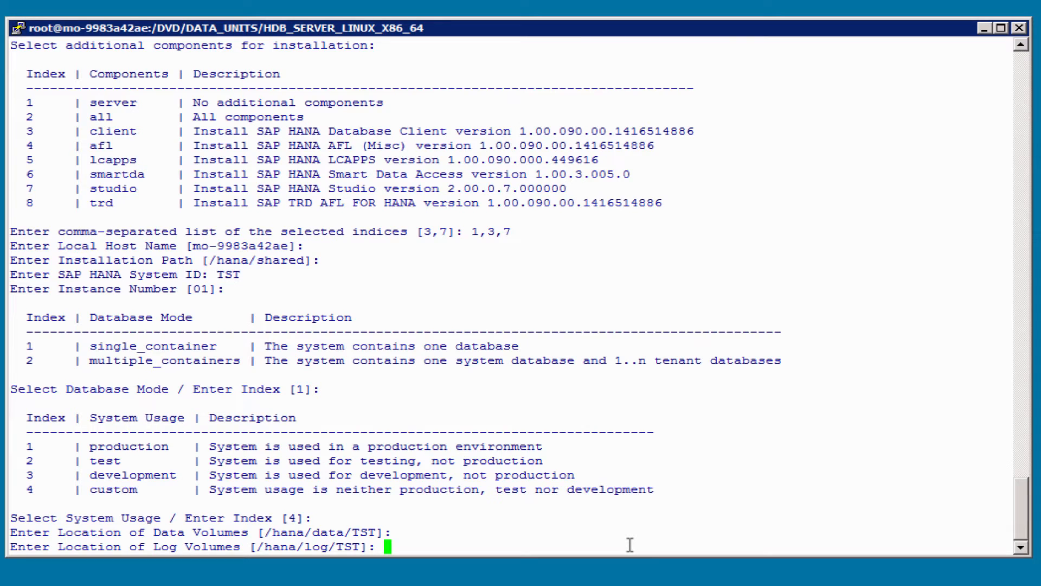
key(Return)
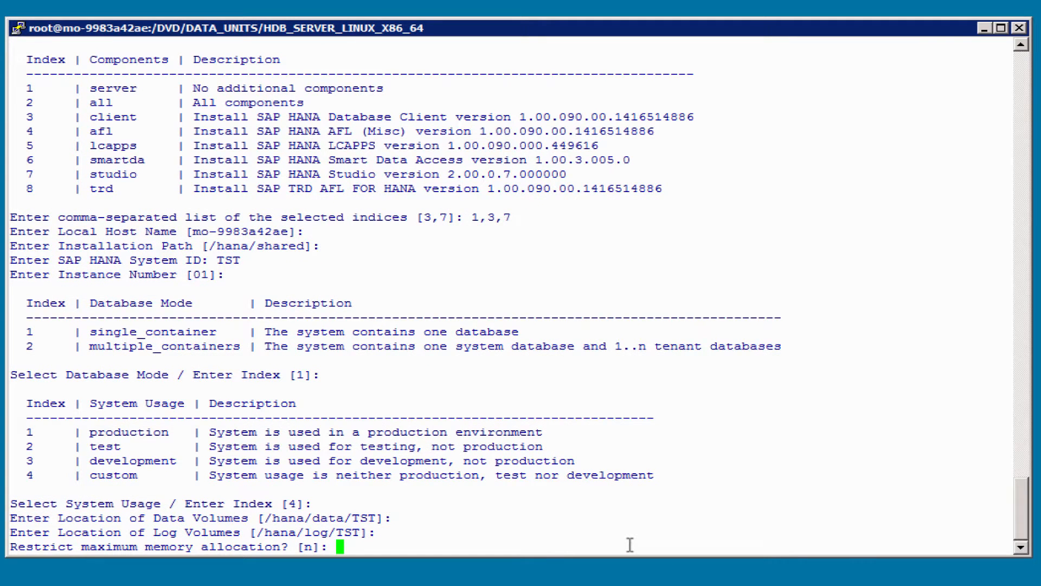
key(Return)
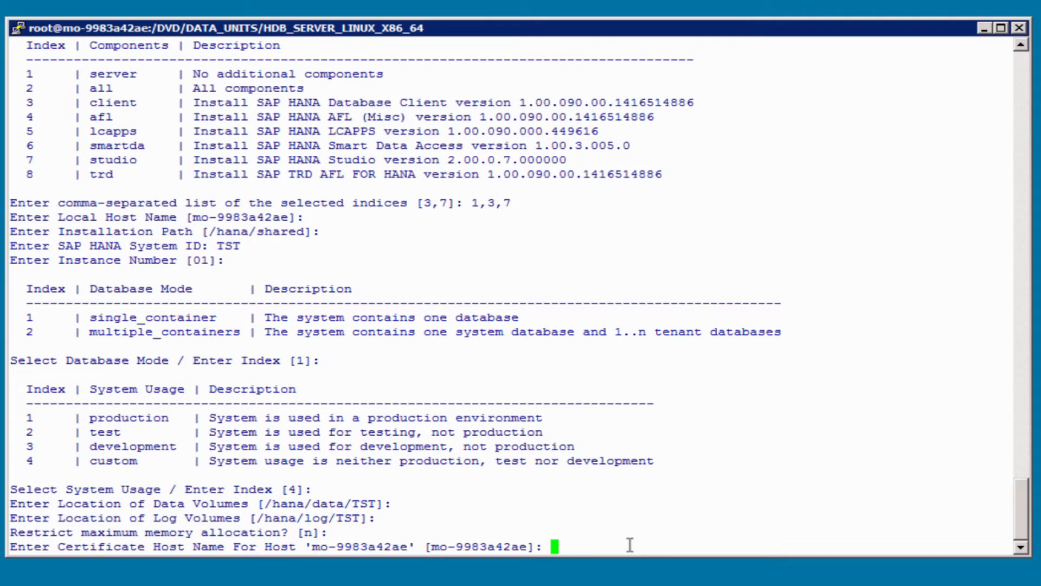
key(Return)
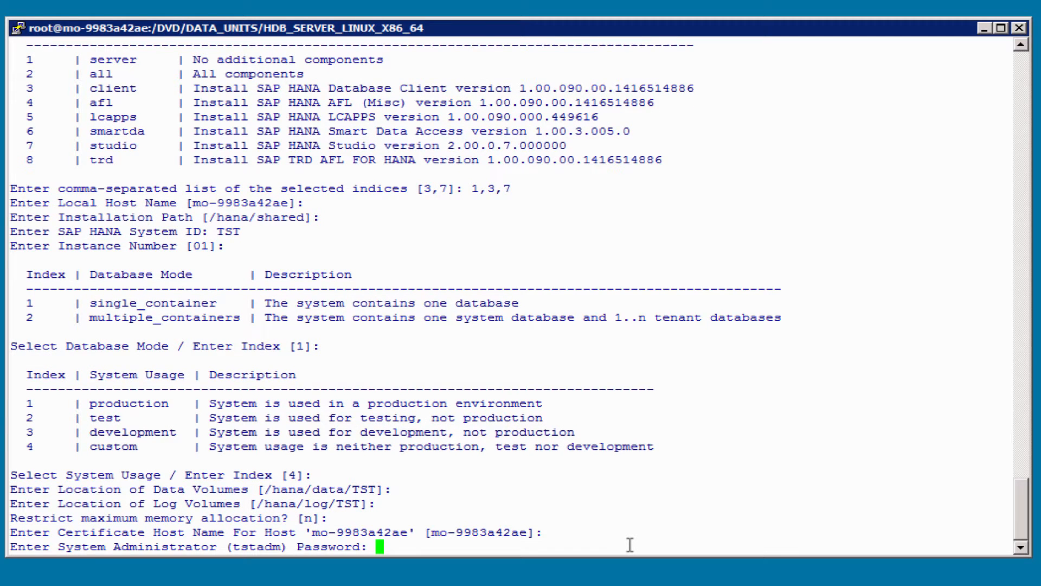
Enter and confirm the system administrator password, and accept the default home directory, login shell and user ID
key(Return)
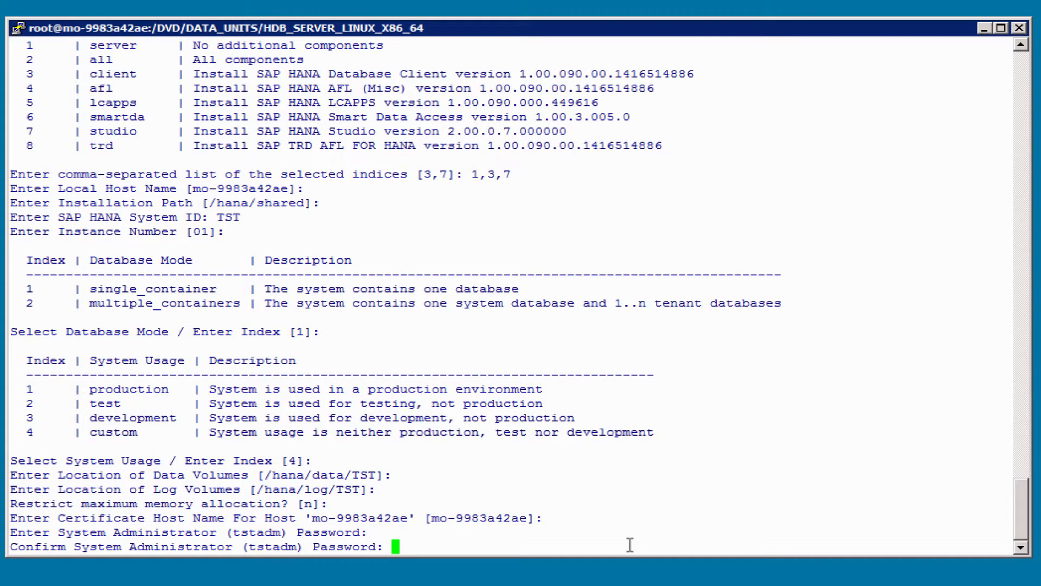
key(Return)
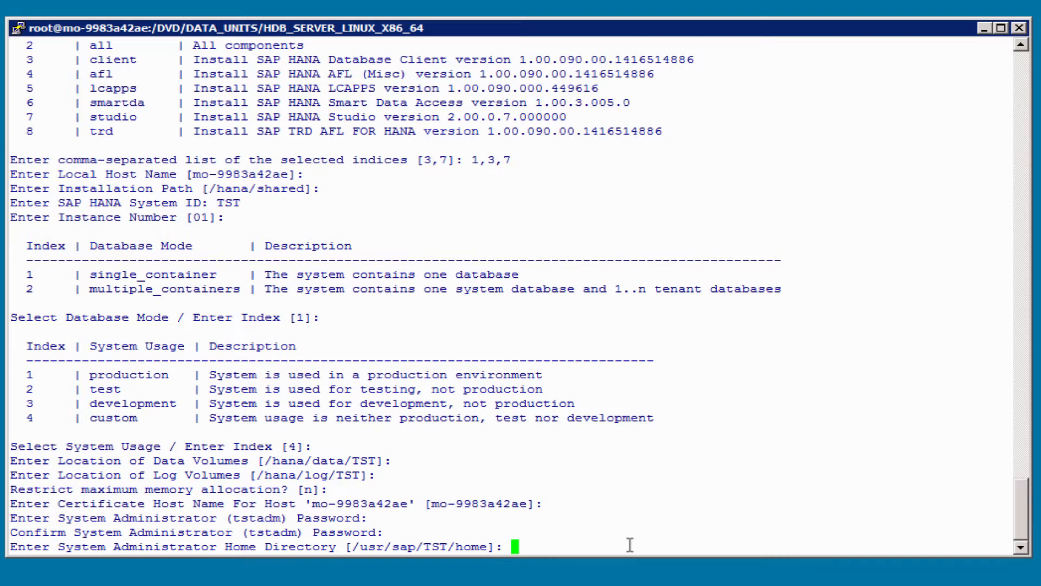
key(Return)
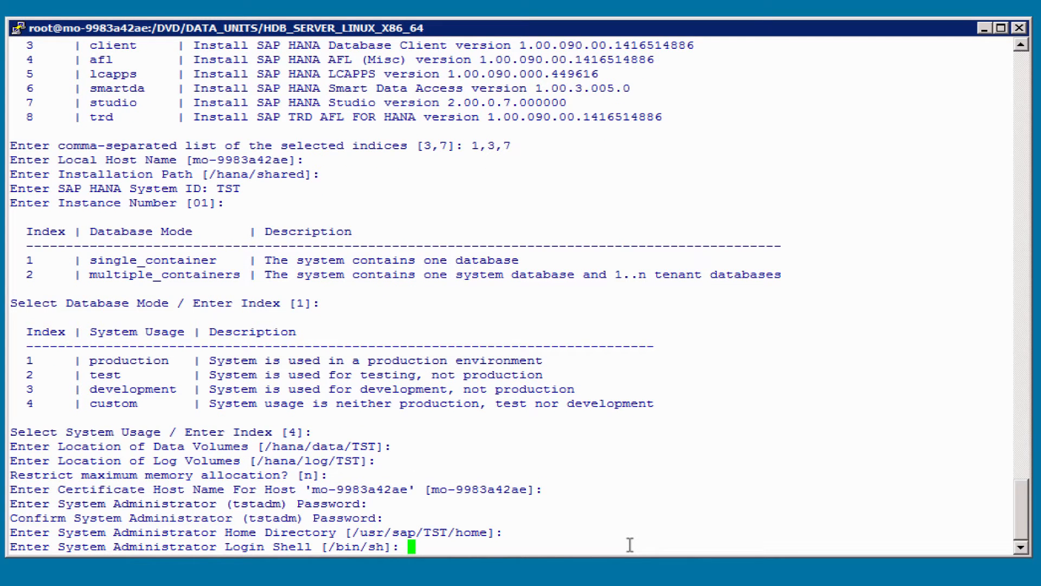
key(Return)
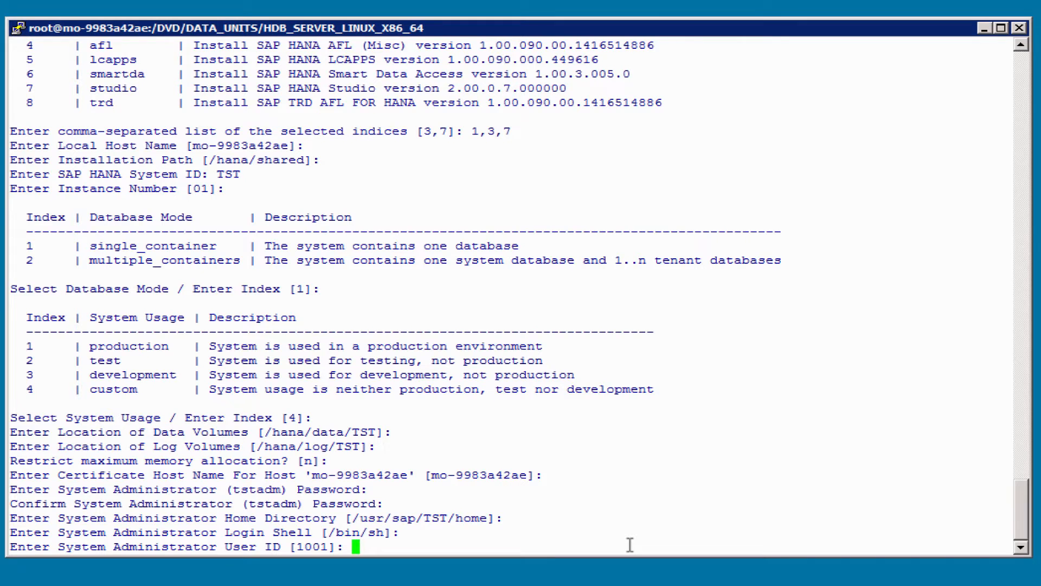
key(Return)
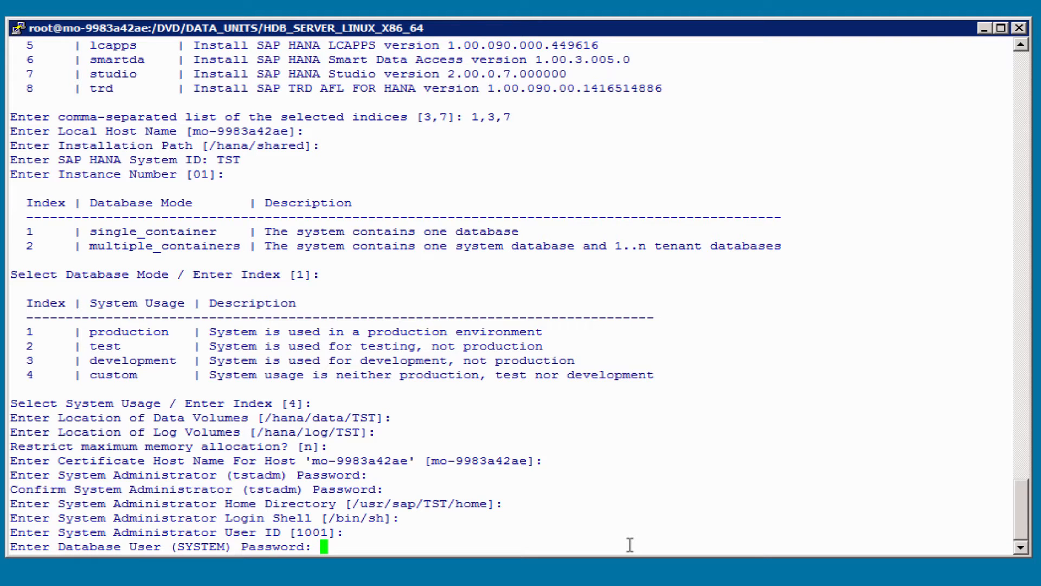
Enter and confirm the database user SYSTEM password, and enable restarting the instance after machine reboot
key(Return)
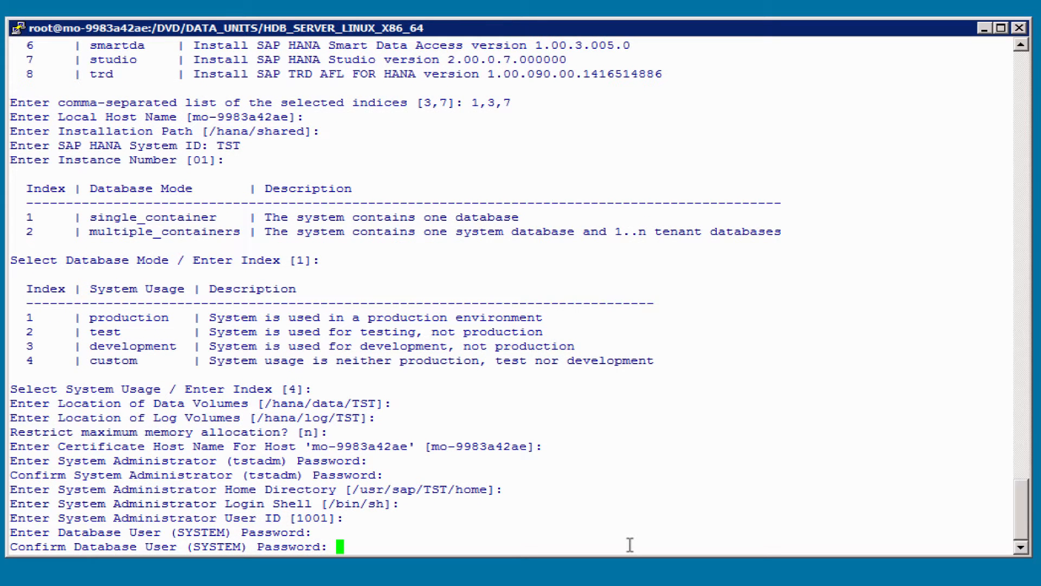
key(Return)
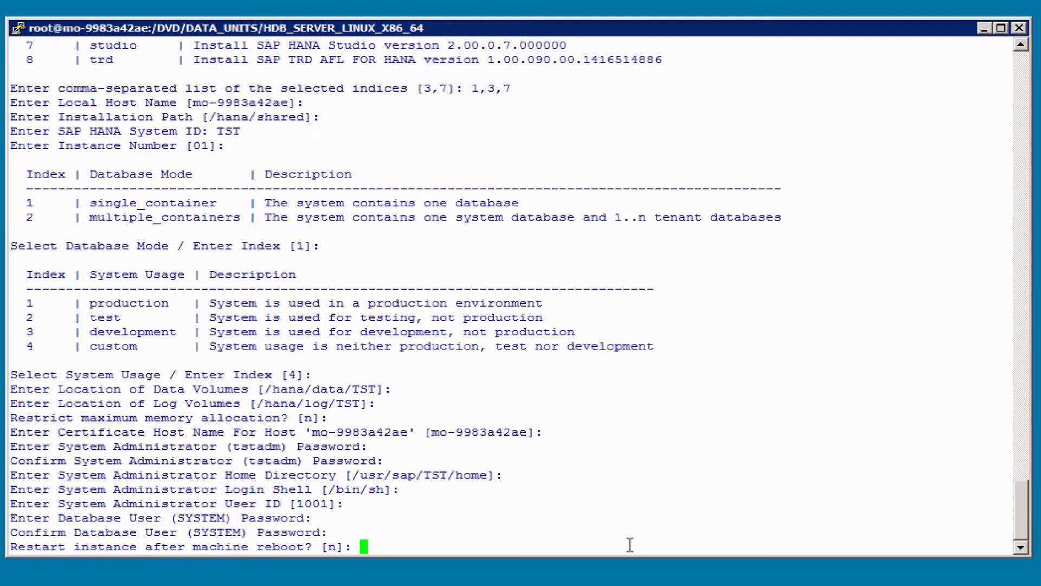
text(y)
key(Return)
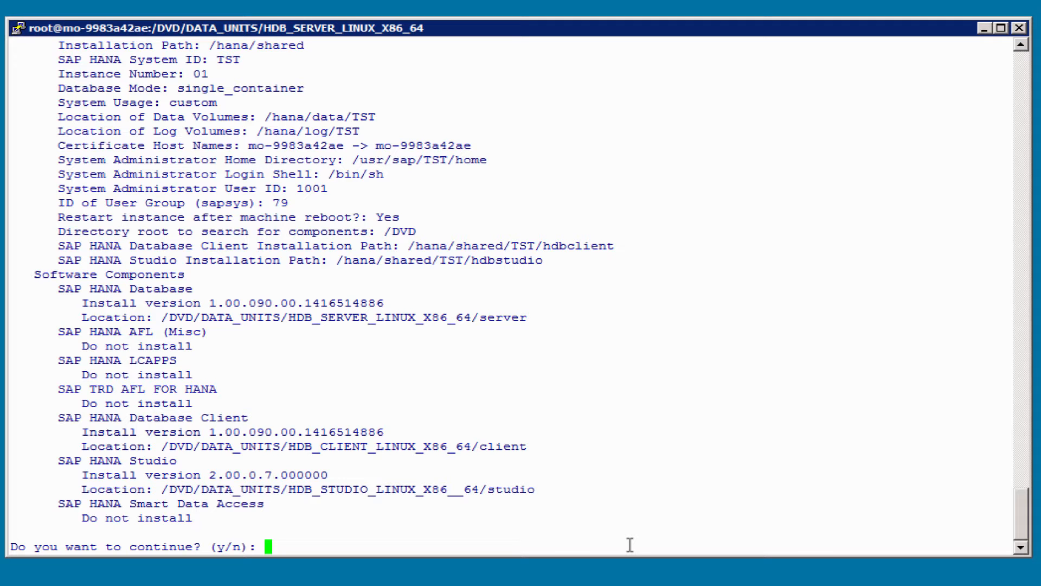
Decline to continue with the command-line installation at the final confirmation
text(n)
key(Return)
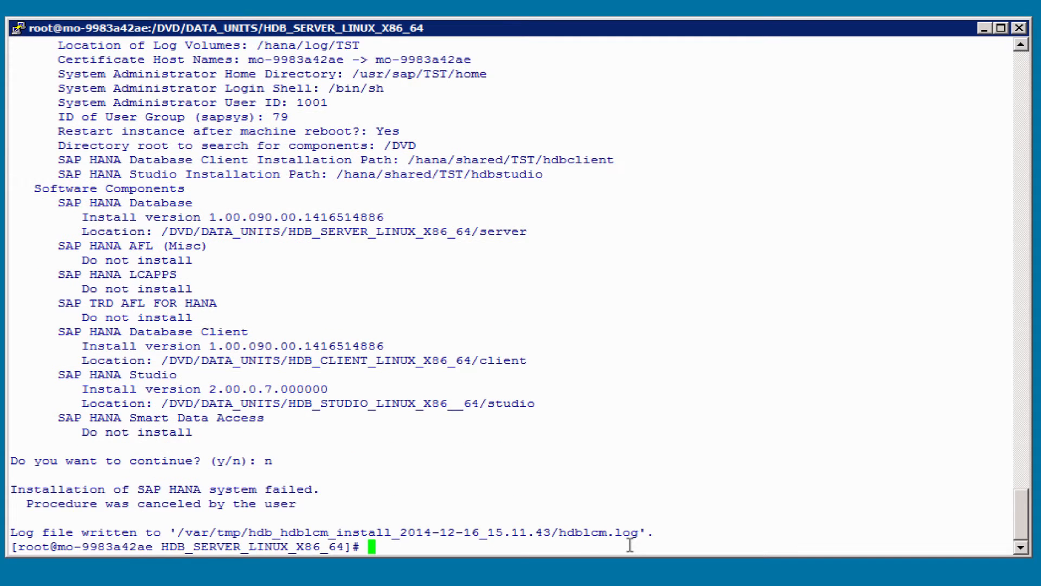
Launch the graphical installer with ./hdblcmgui --component_root=/DVD and minimize the terminal window
key(Up)
key(Left)
key(Left)
key(Left)
key(Left)
key(Left)
key(Left)
key(Left)
key(Left)
key(Left)
key(Left)
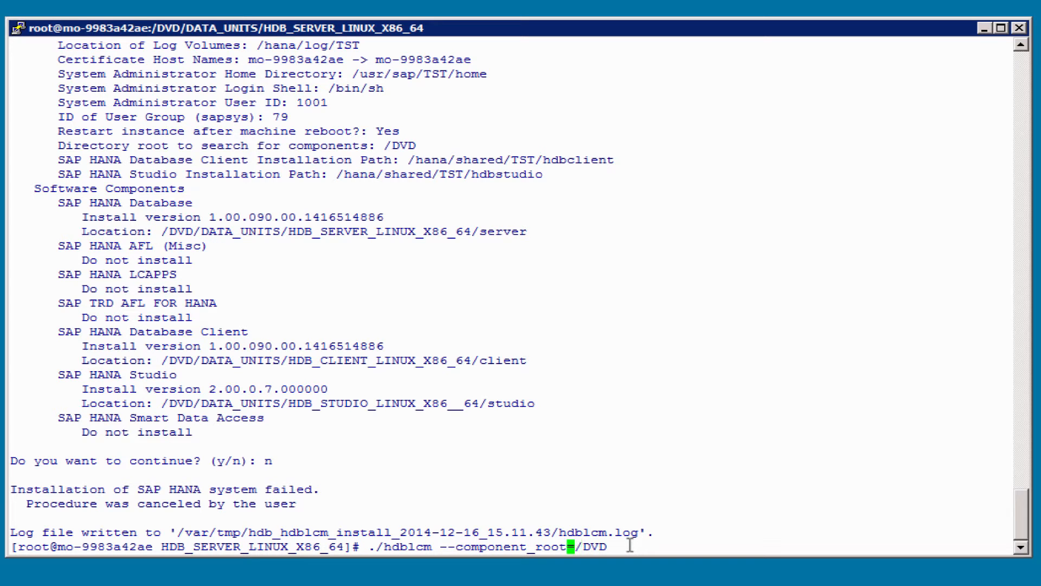
key(Left)
key(Left)
key(Left)
key(Left)
key(Left)
key(Left)
key(Left)
key(Left)
key(Left)
key(Left)
key(Left)
key(Left)
text(gui)
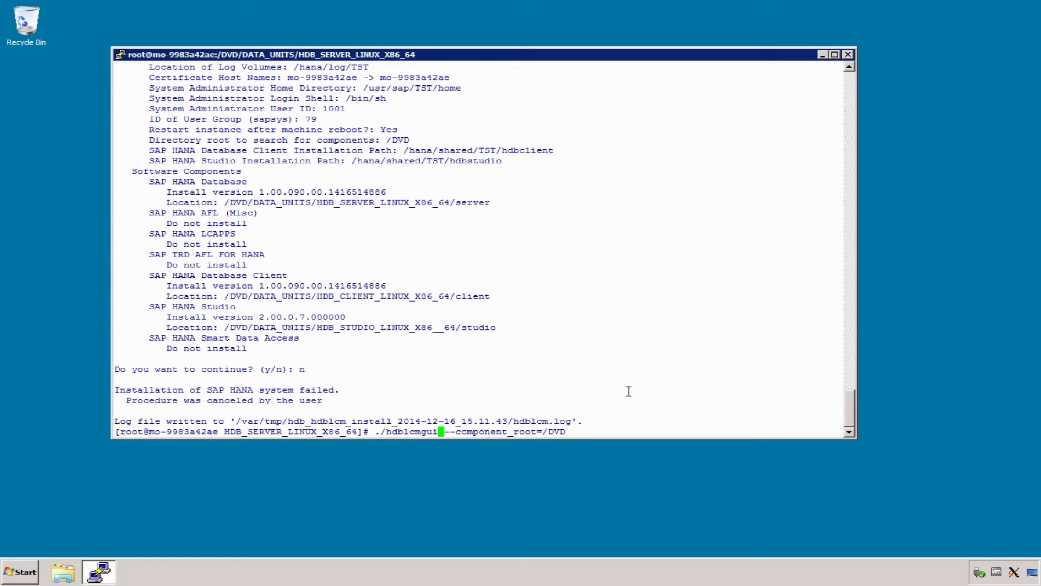
key(Return)
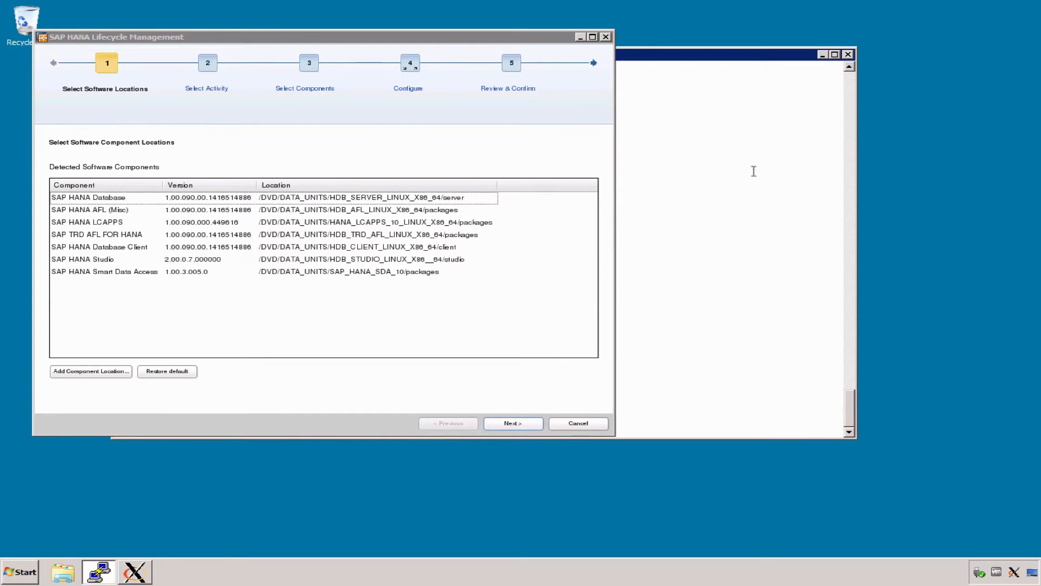
click(823, 55)
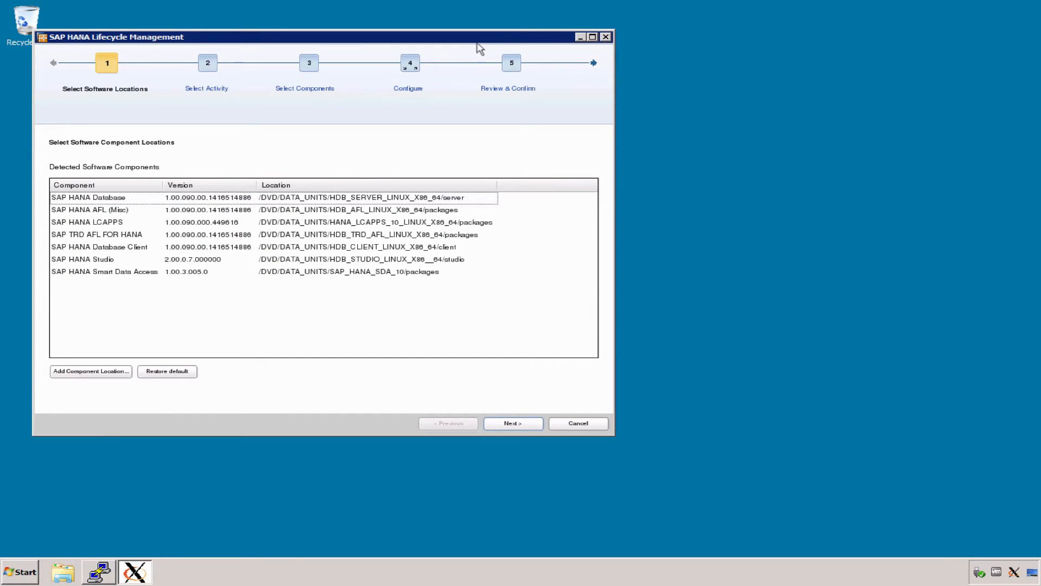
Examine the detected software components and the options for adding another component location, without adding one
click(201, 259)
click(128, 198)
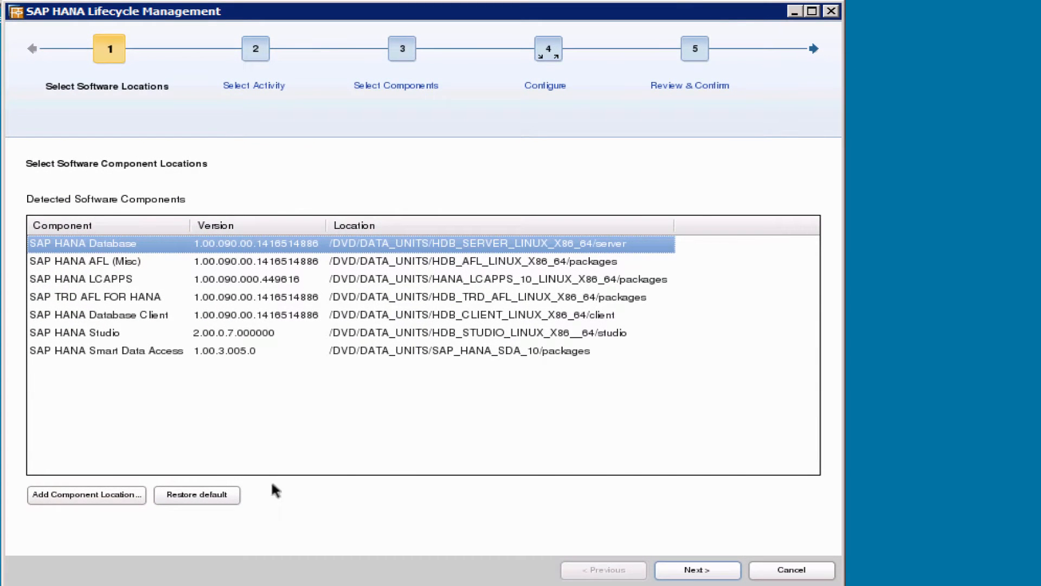
click(114, 494)
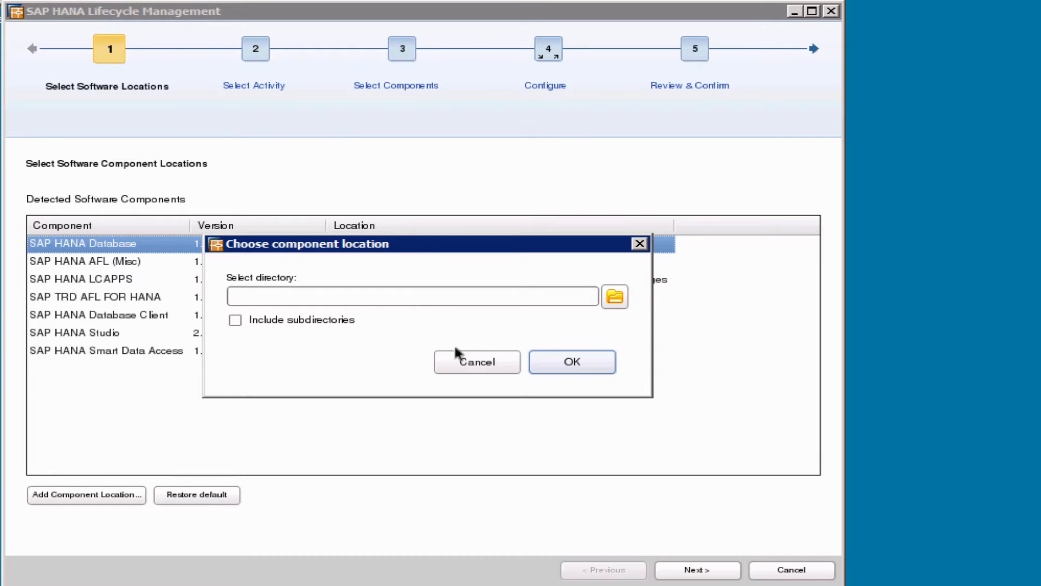
click(476, 365)
Accept the detected software component locations and choose to install a new system
click(694, 577)
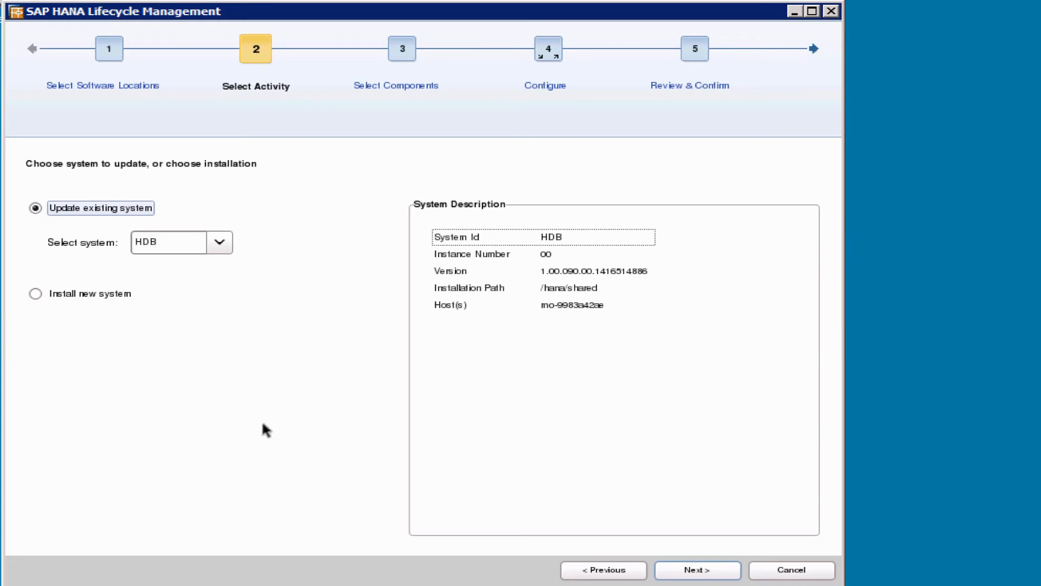
click(90, 299)
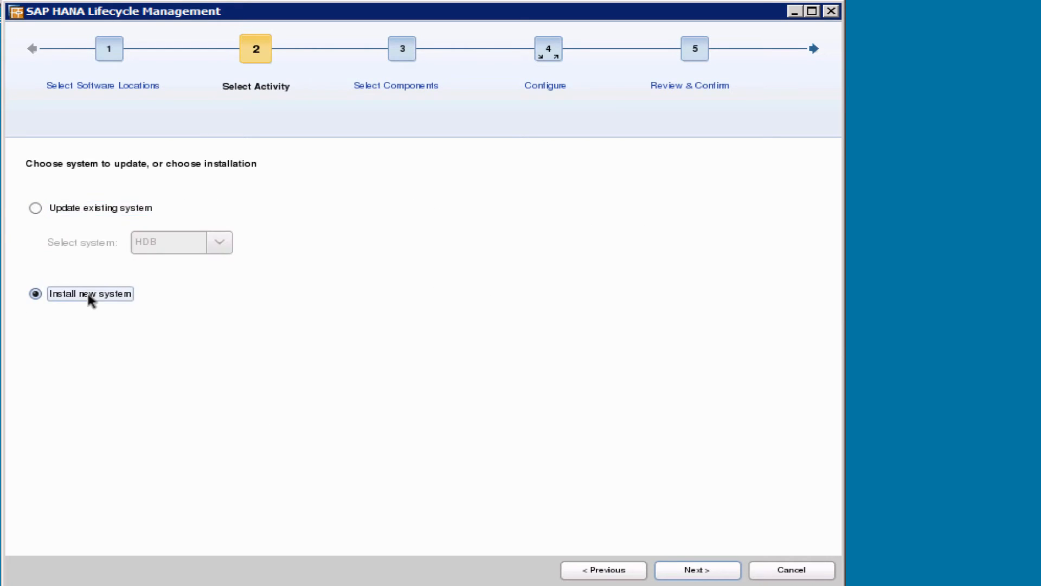
click(705, 575)
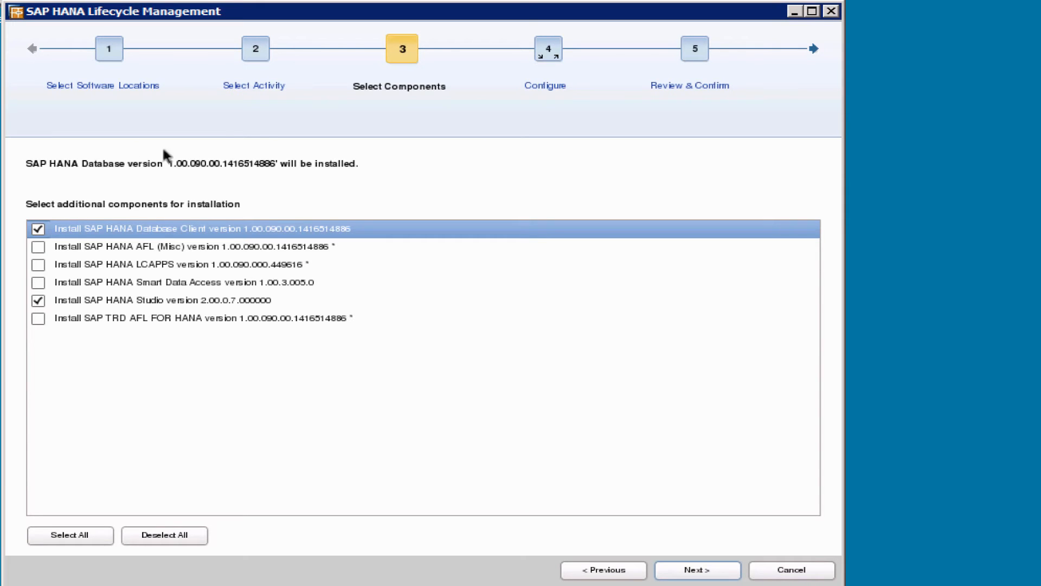
Accept the preselected Database Client and Studio components and the Single-Host System type
click(705, 569)
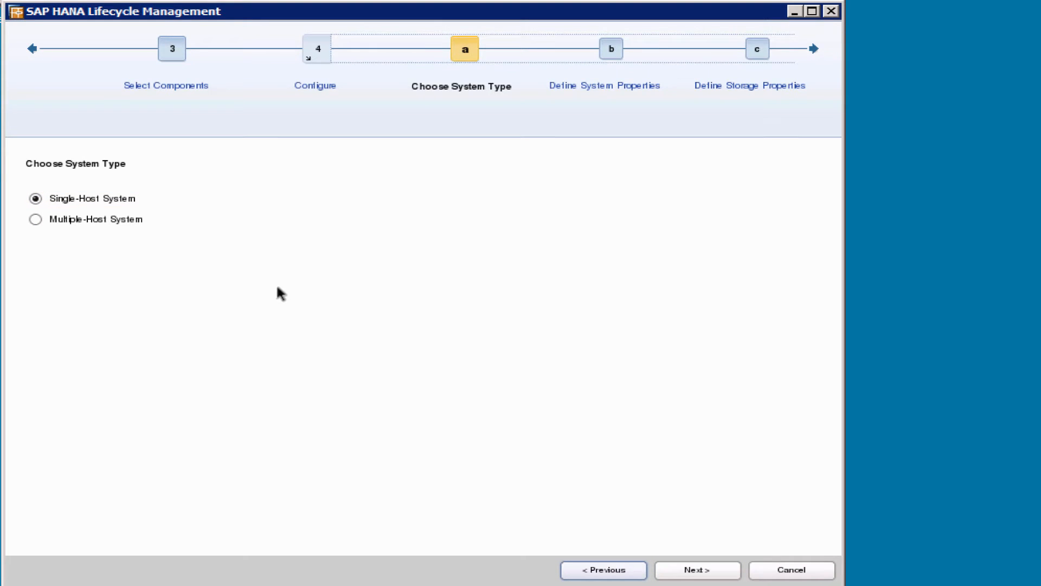
click(692, 571)
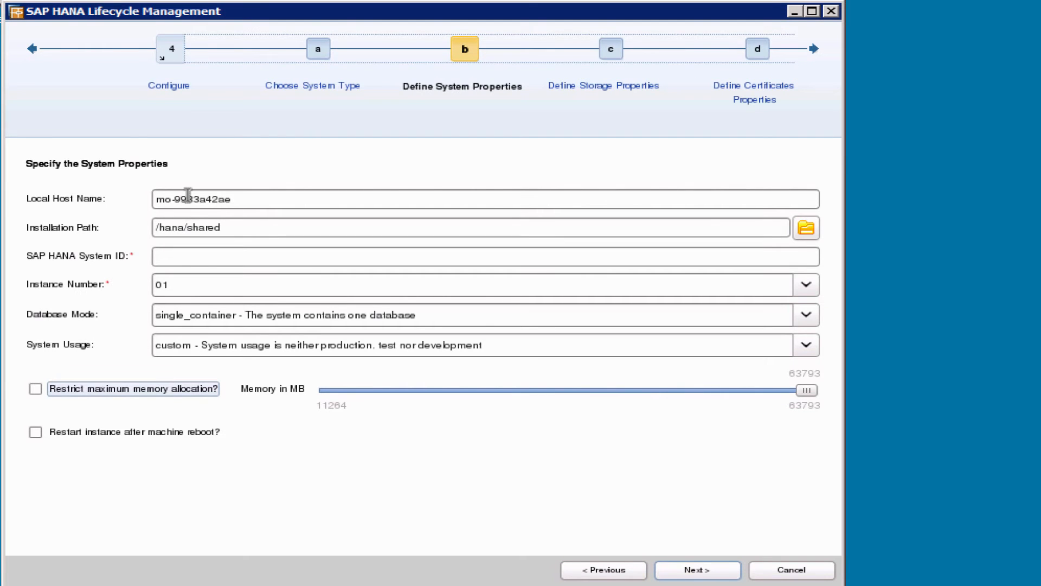
Keep the default local host name and installation path /hana/shared, and set the SAP HANA system ID to TST
click(256, 197)
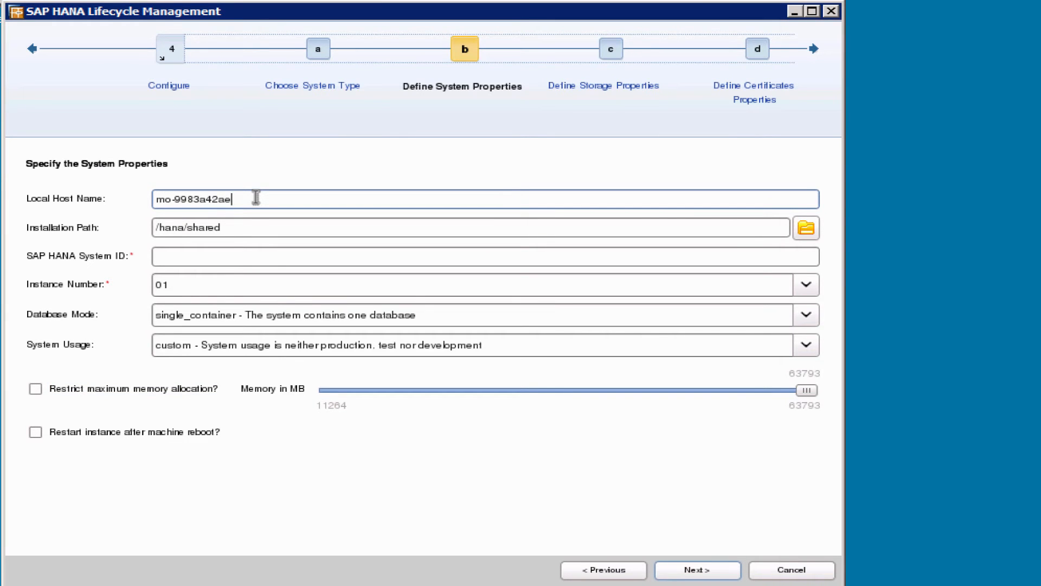
click(244, 224)
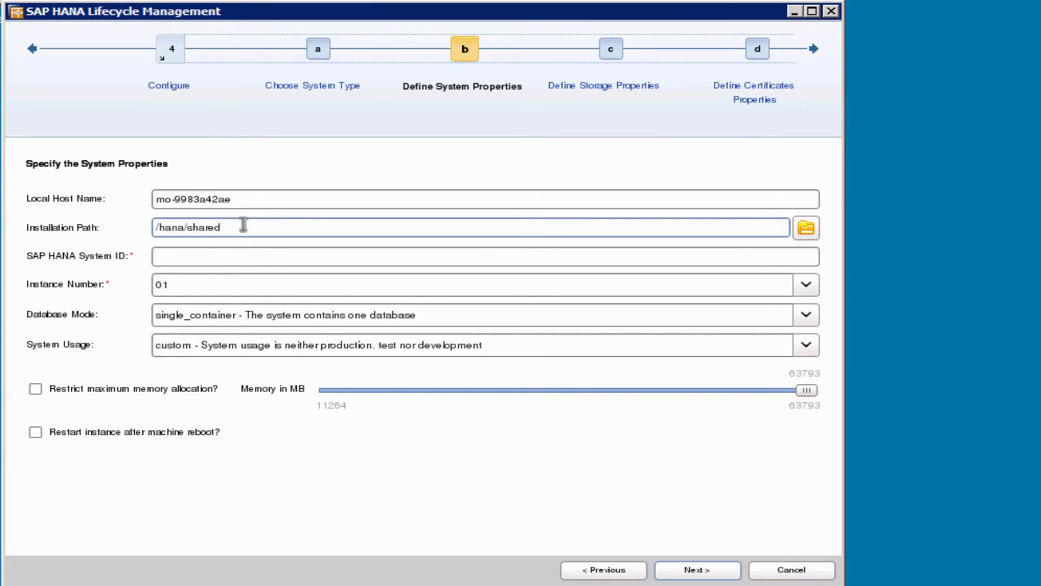
click(180, 262)
text(TST)
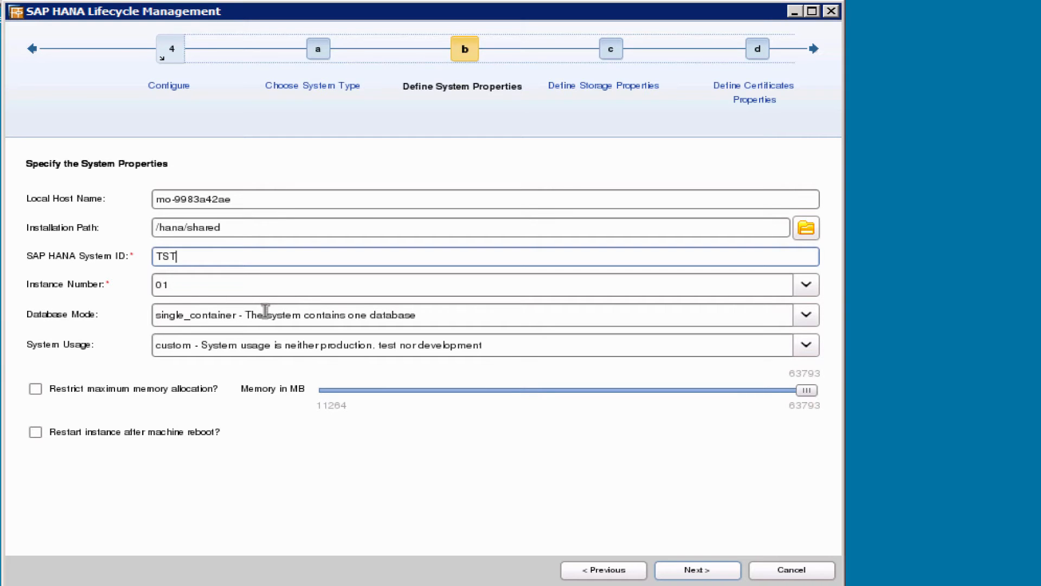
Keep the single_container database mode and custom system usage, and enable restarting the instance after machine reboot
click(806, 315)
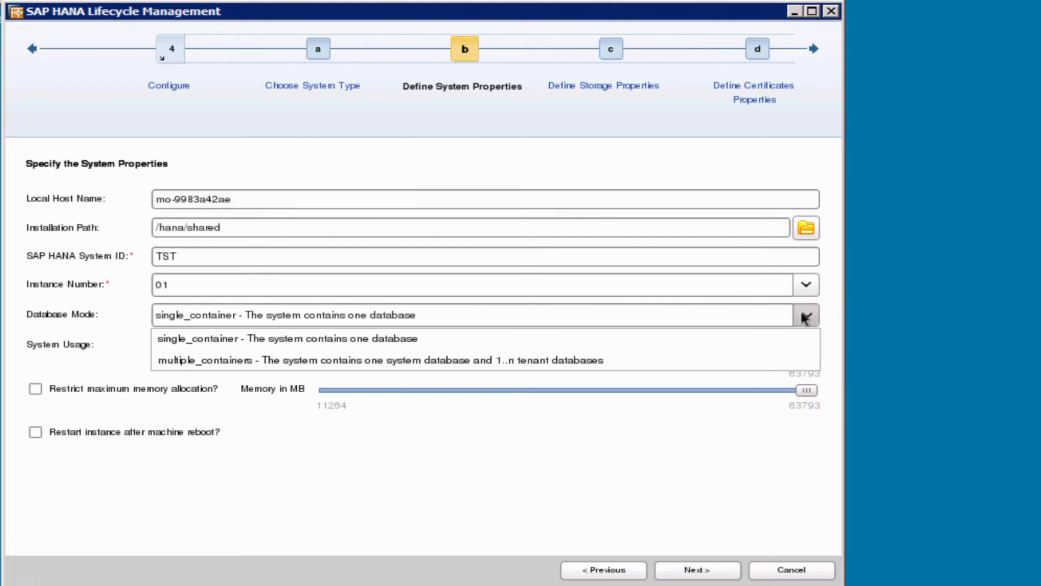
click(806, 316)
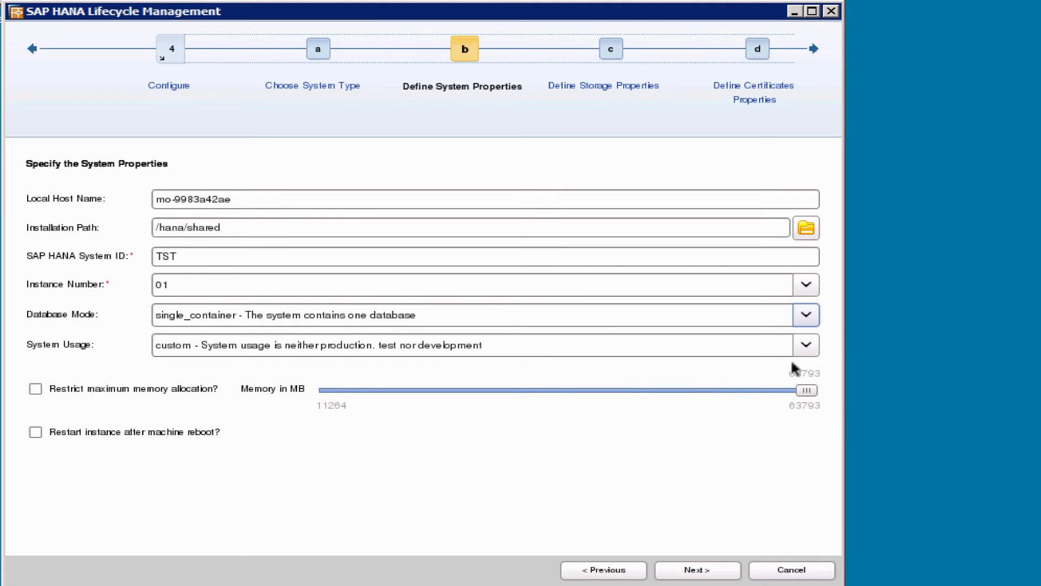
click(806, 345)
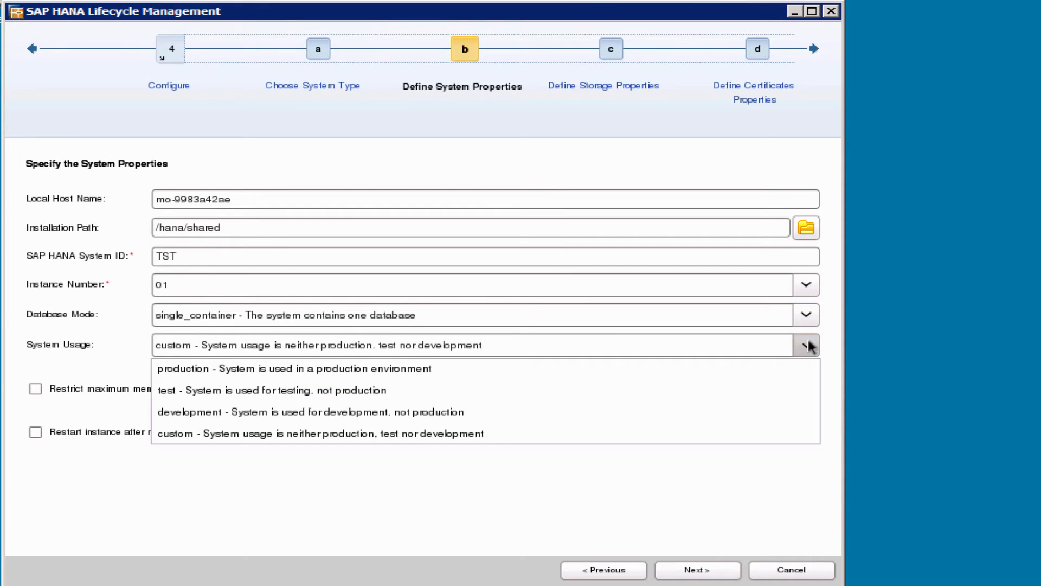
click(836, 345)
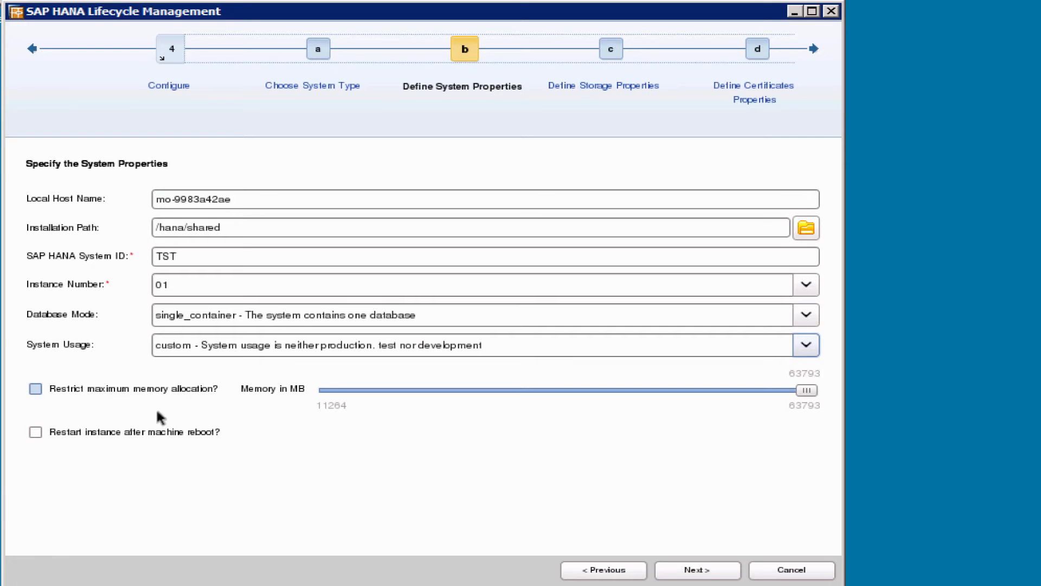
click(121, 431)
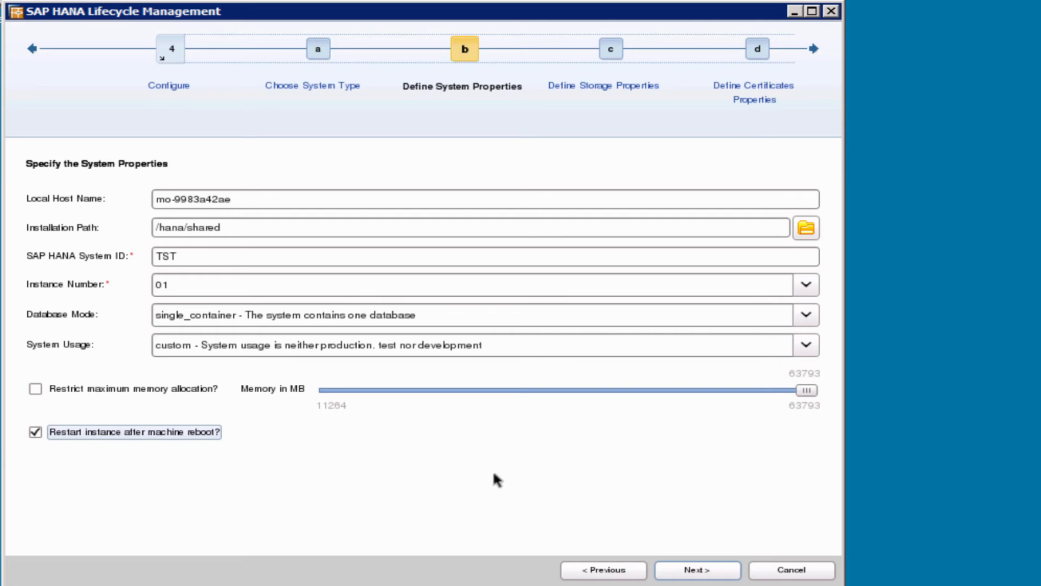
click(714, 576)
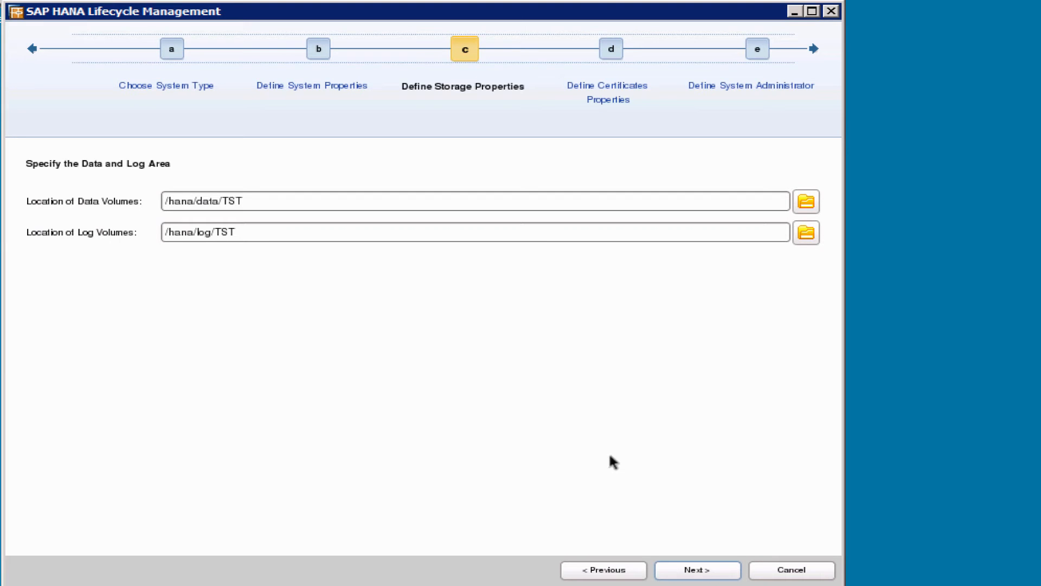
Accept the data and log volume locations /hana/data/TST and /hana/log/TST, and the default certificate host name
click(704, 572)
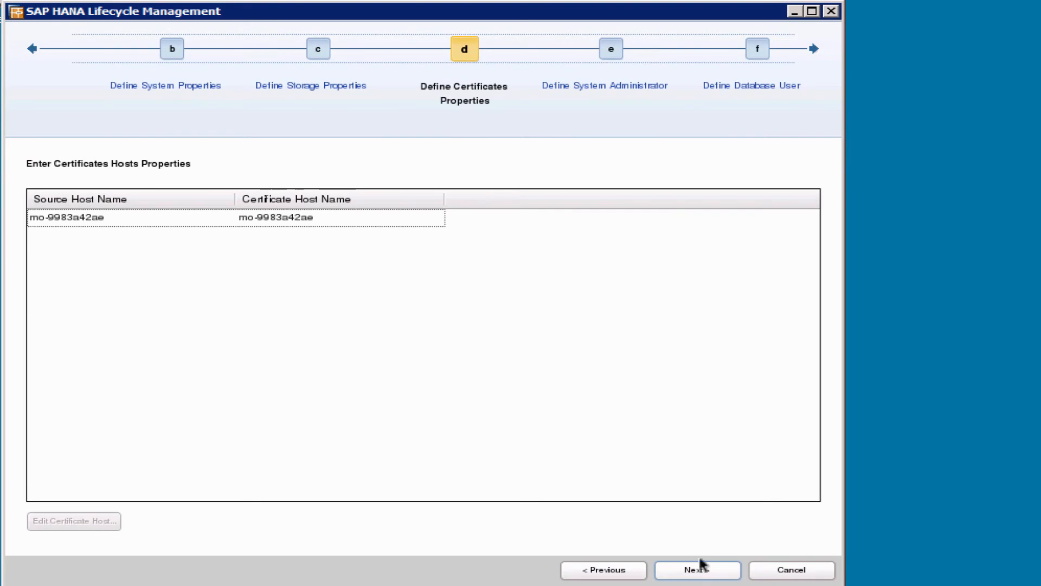
click(264, 221)
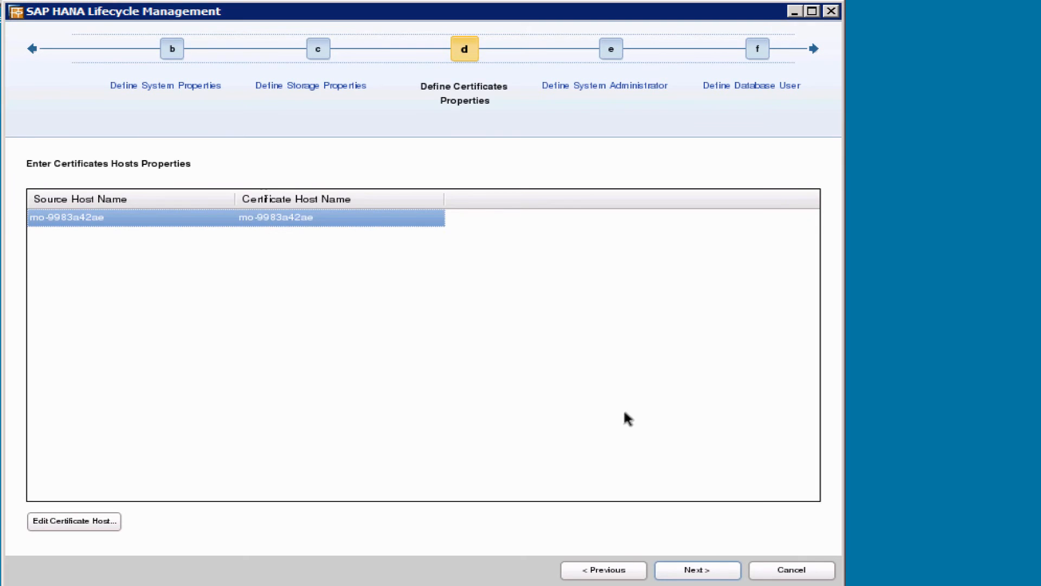
click(692, 576)
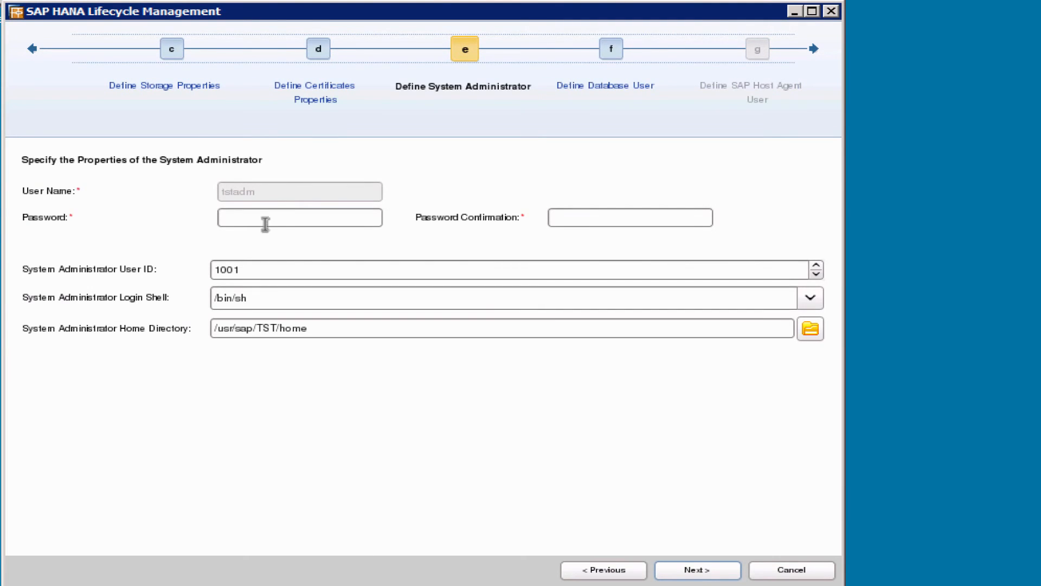
Enter and confirm the system administrator password, keeping the default user ID, login shell /bin/sh and home directory /usr/sap/TST/home
click(306, 218)
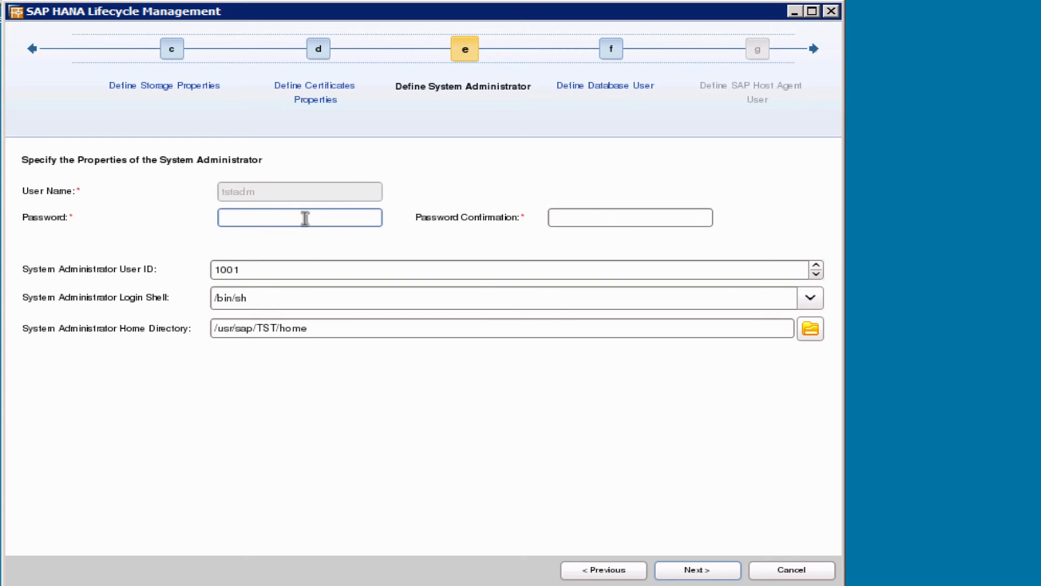
text(********)
key(Tab)
text(********)
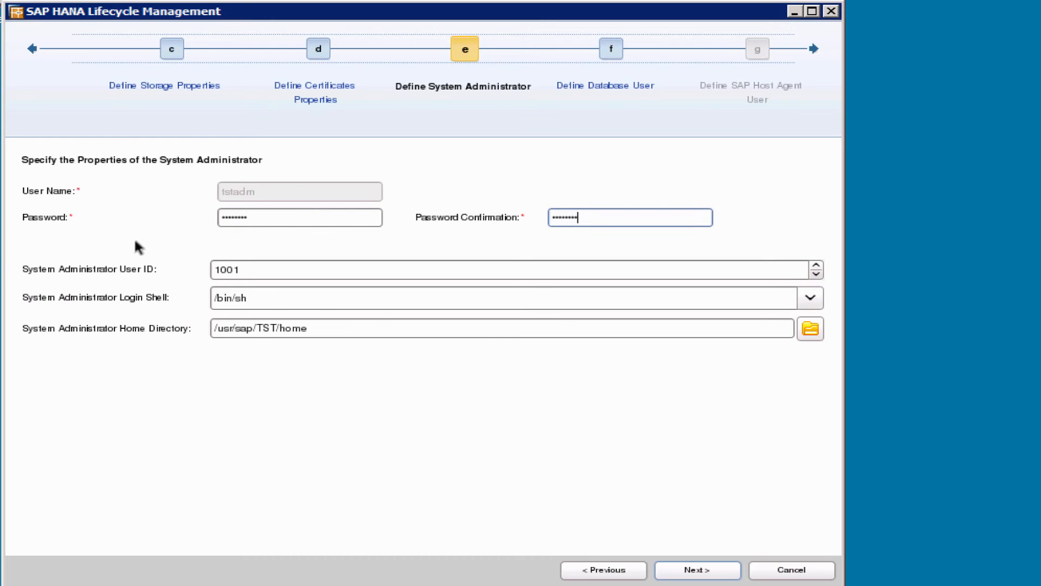
click(242, 272)
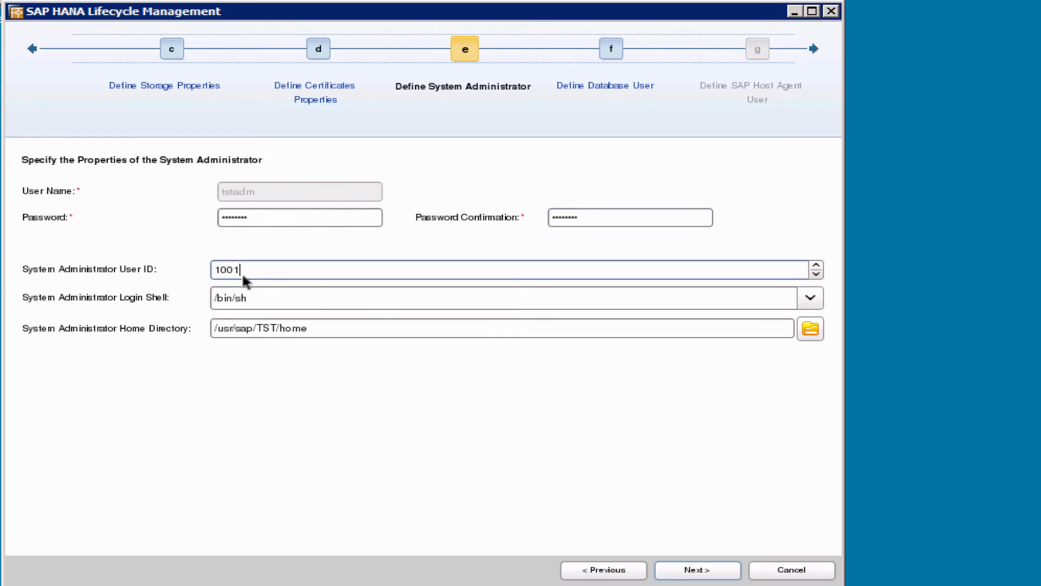
click(255, 298)
click(314, 329)
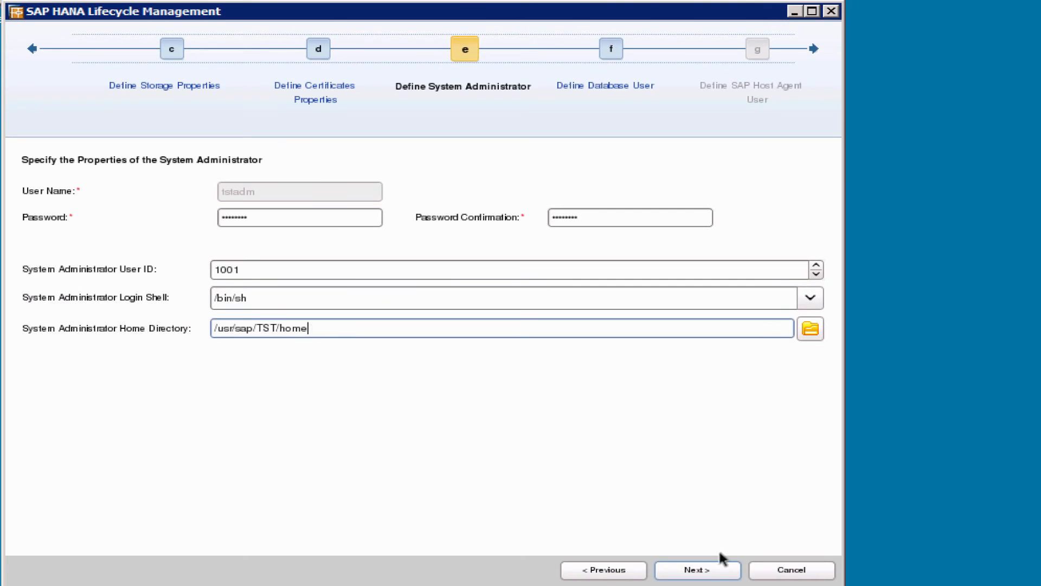
click(704, 579)
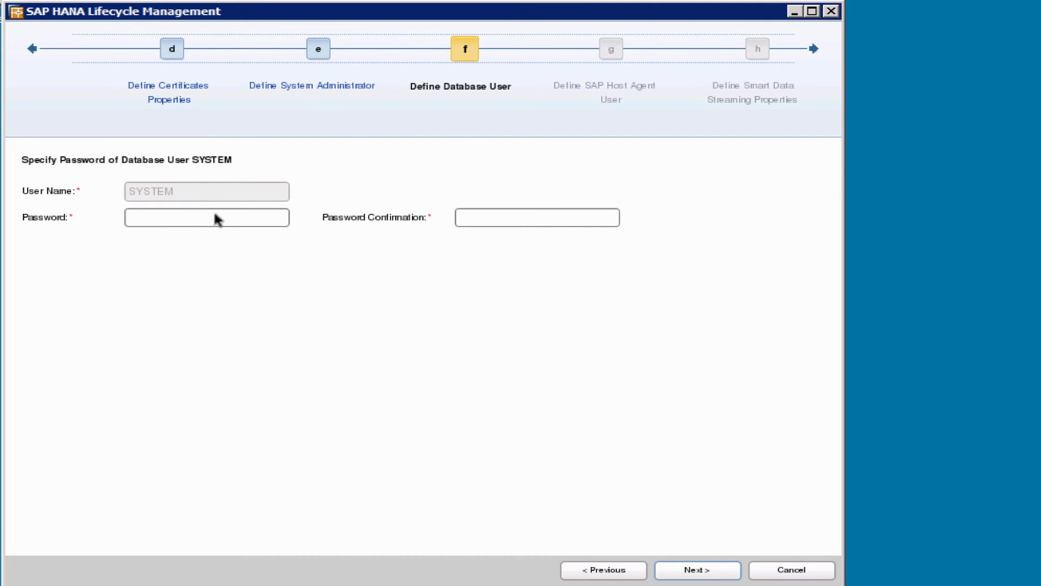
Enter and confirm the password of the database user SYSTEM and proceed to the installation summary
click(209, 225)
text(********)
key(Tab)
text(*********)
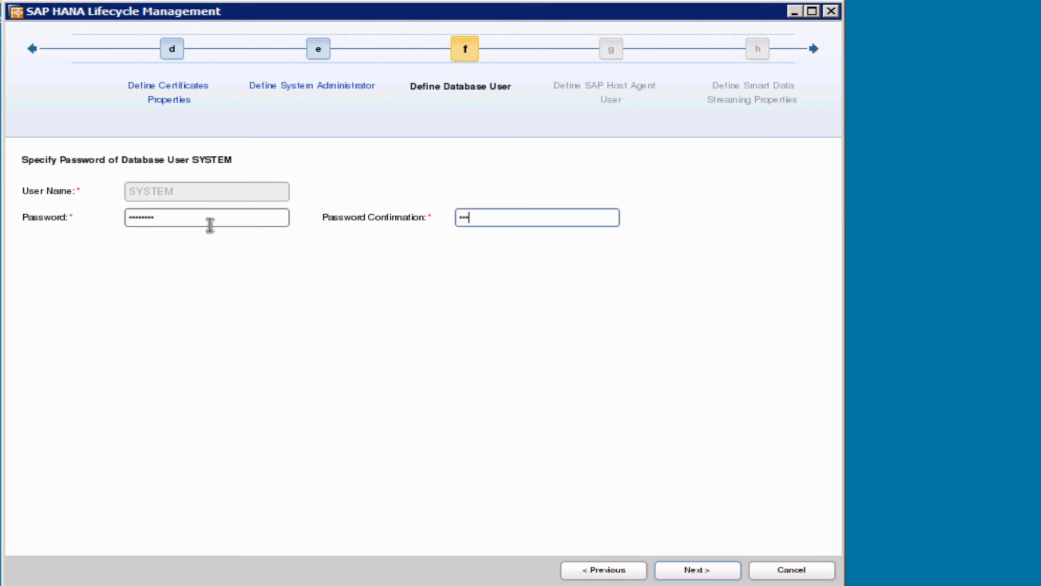
click(706, 572)
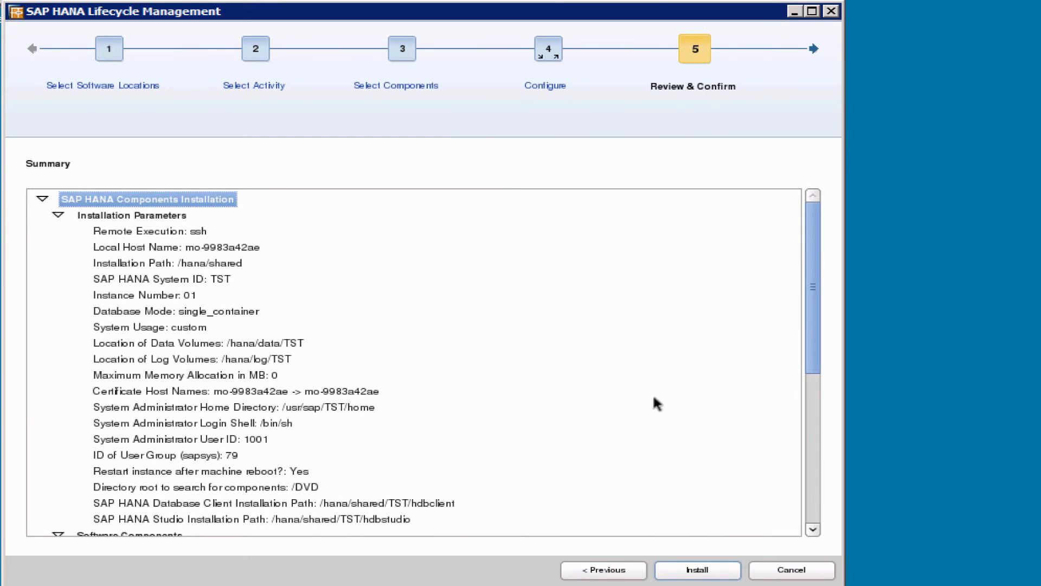
Review the installation summary, then run the SAP HANA installation through to completion and finish the wizard
click(811, 418)
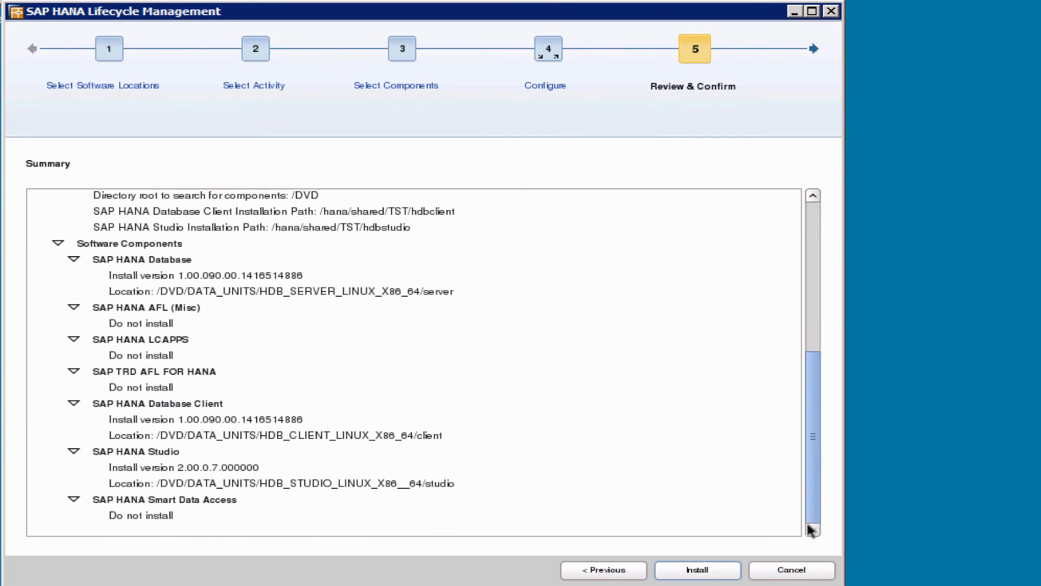
click(720, 578)
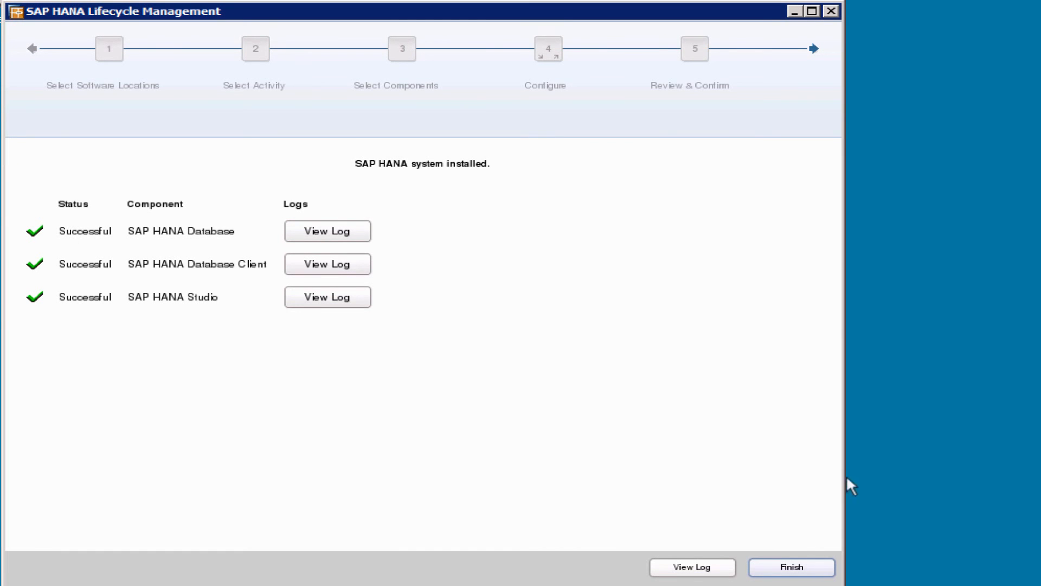
click(808, 566)
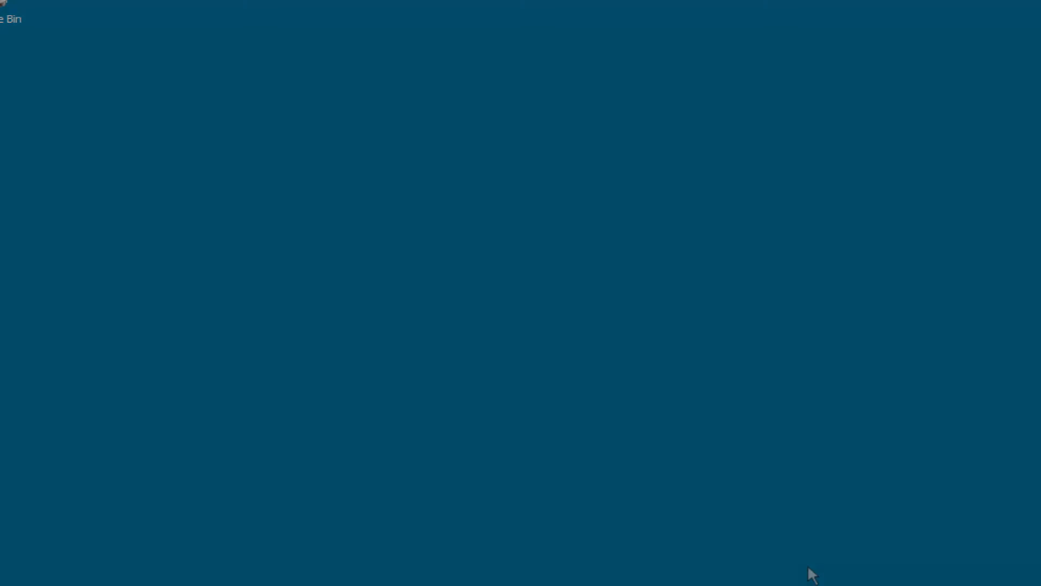